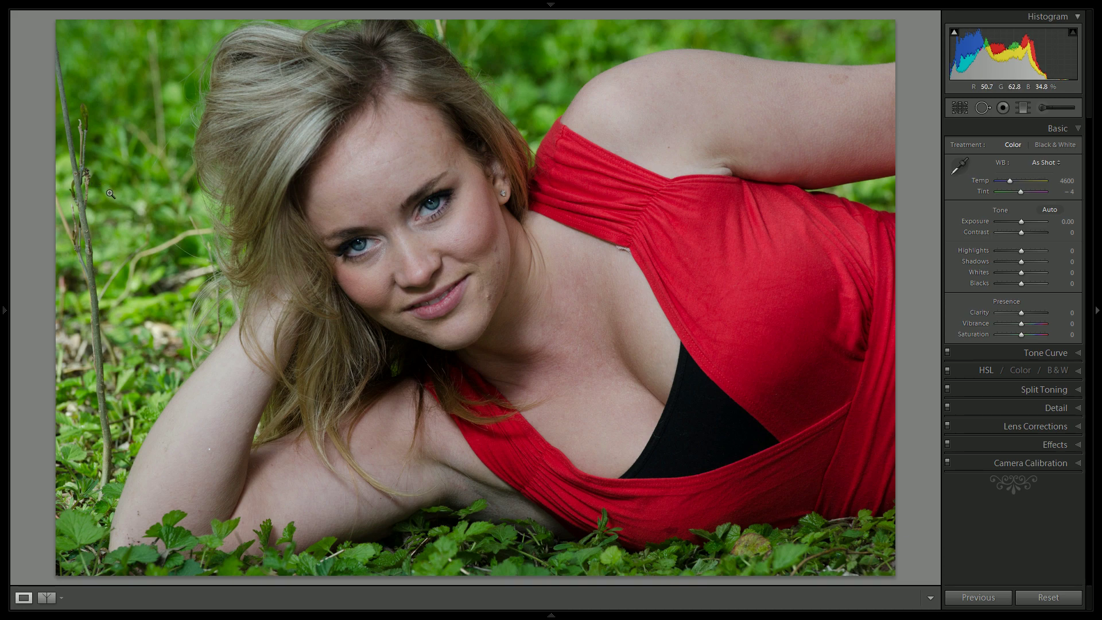
# Crop the photo's left edge inward to cut off the upright twig beside the woman, and apply the crop
pyautogui.click(960, 108)
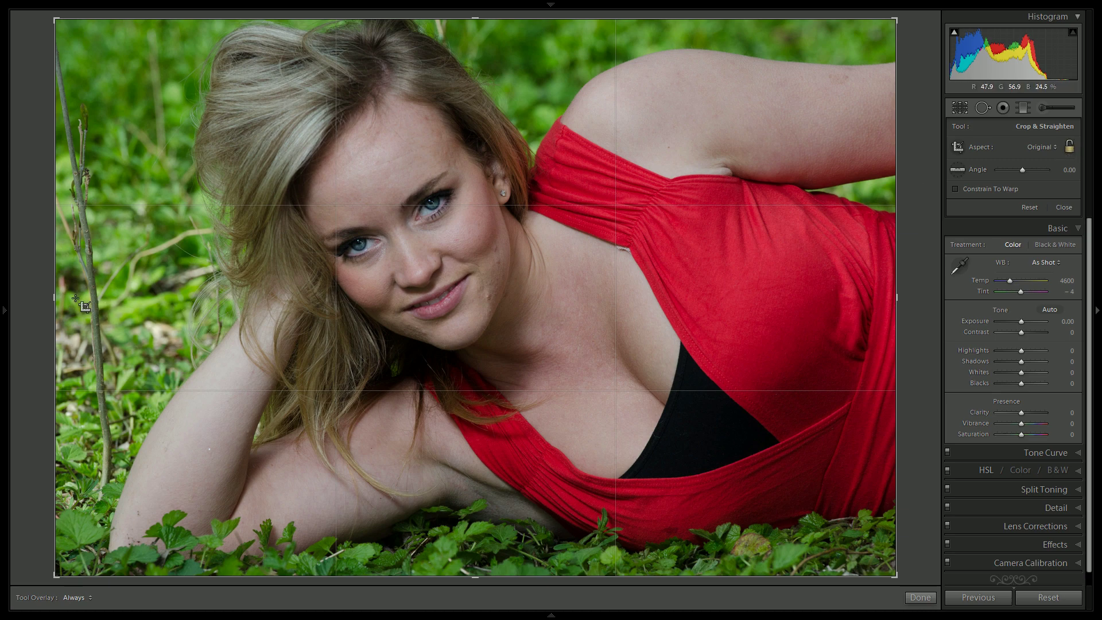
pyautogui.moveTo(57, 298); pyautogui.dragTo(85, 297)
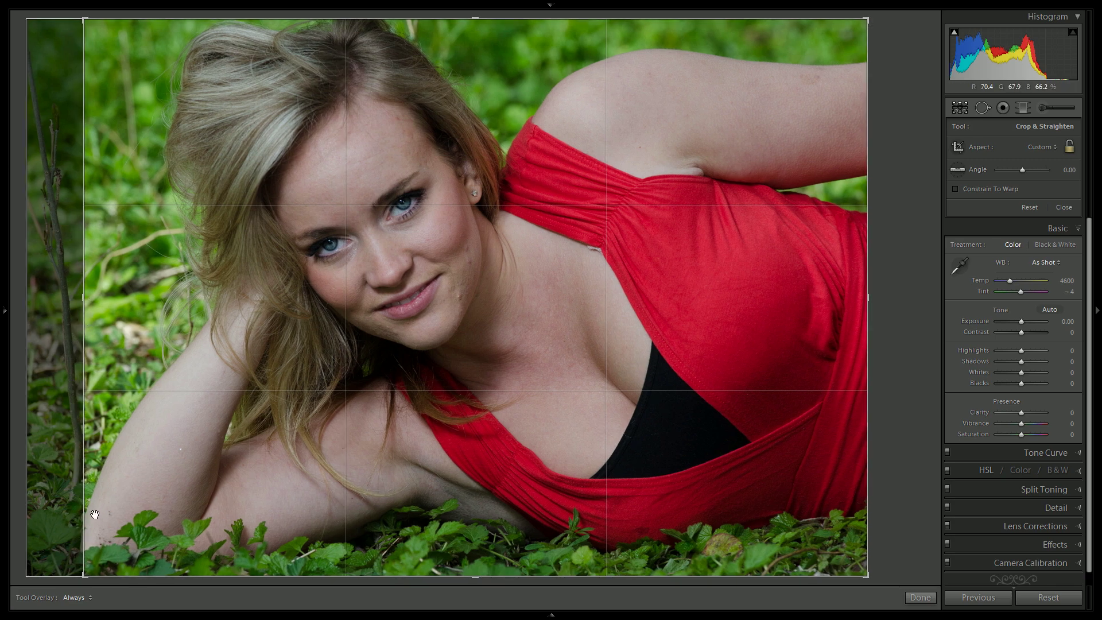
pyautogui.click(918, 597)
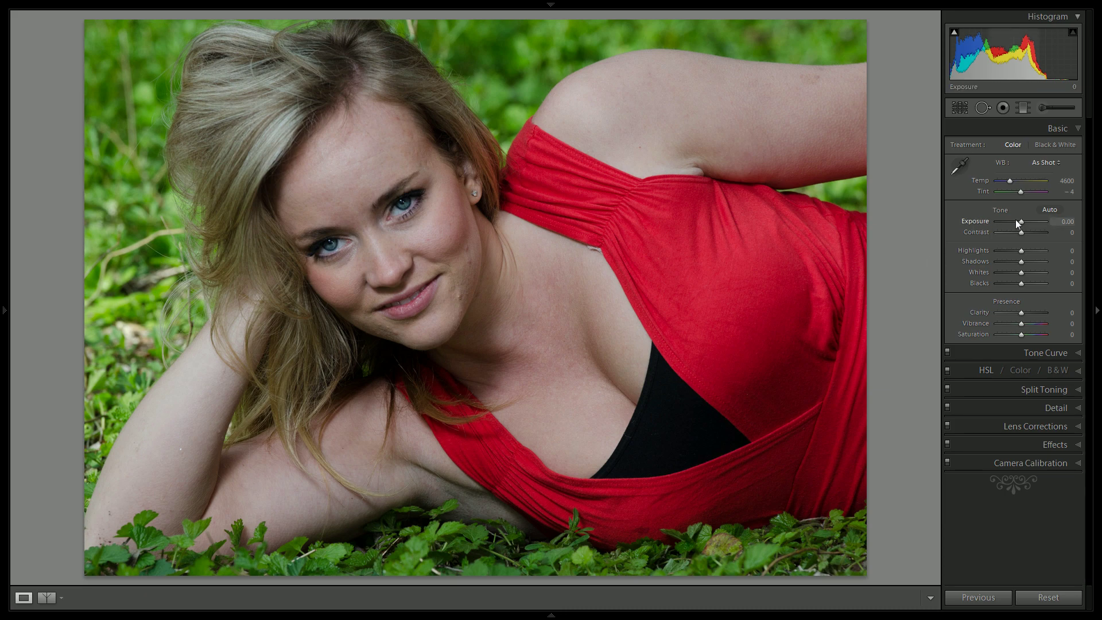
# Set the exposure to +0.50 and the white balance to a temperature of 5100 with a tint of +11
pyautogui.moveTo(1021, 222); pyautogui.dragTo(1022, 222)
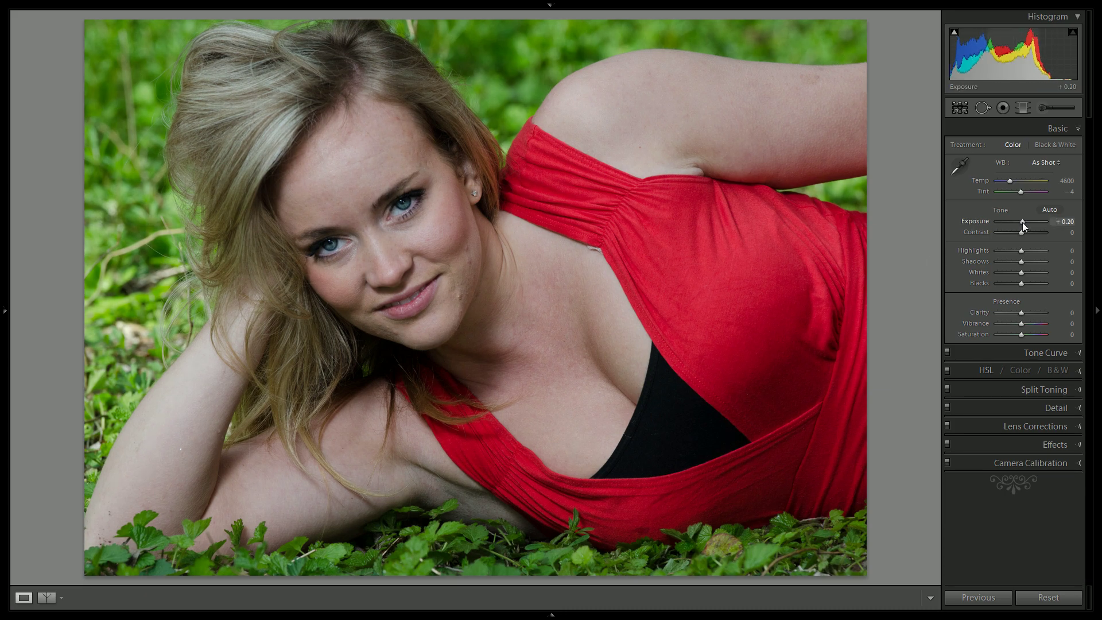
pyautogui.press('Up')
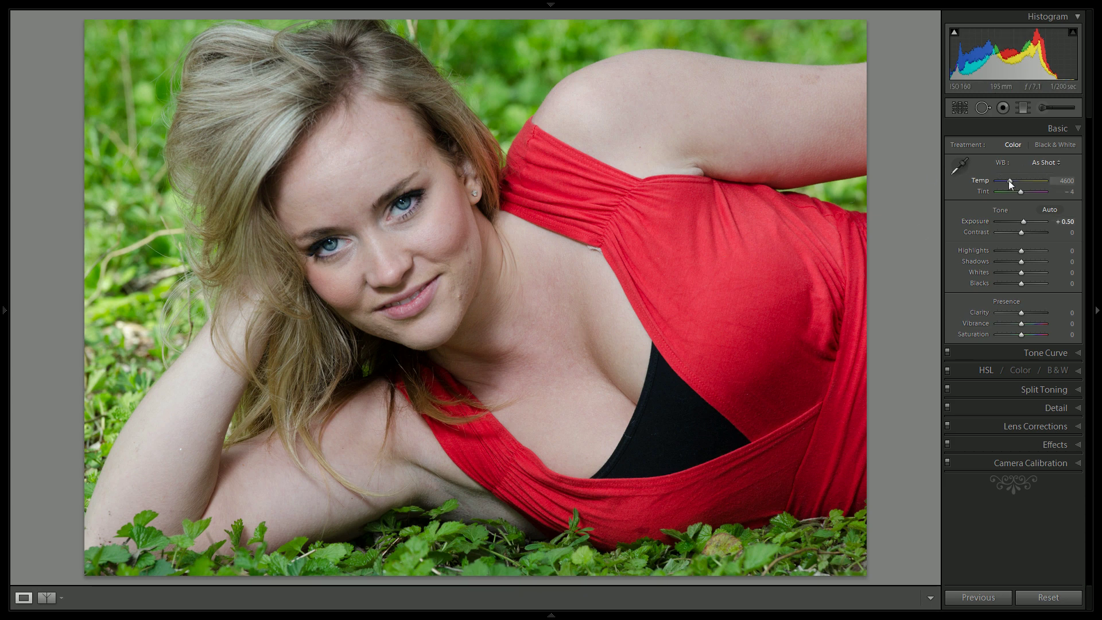
pyautogui.press('Up')
pyautogui.press('Up')
pyautogui.press('Up')
pyautogui.press('Up')
pyautogui.press('Up')
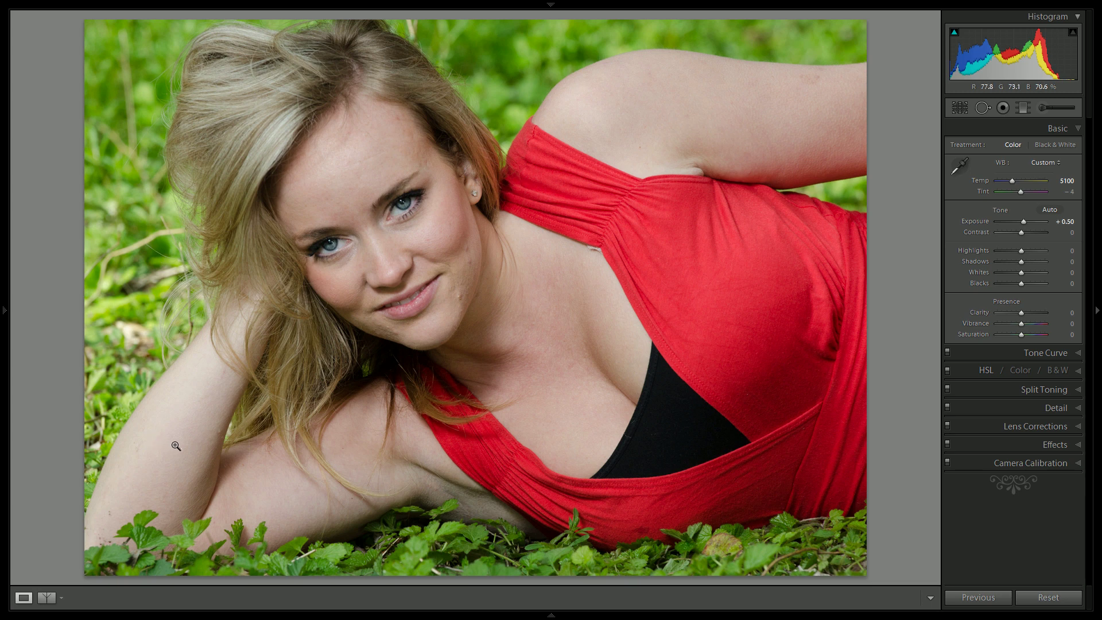
pyautogui.moveTo(1021, 191); pyautogui.dragTo(1023, 192)
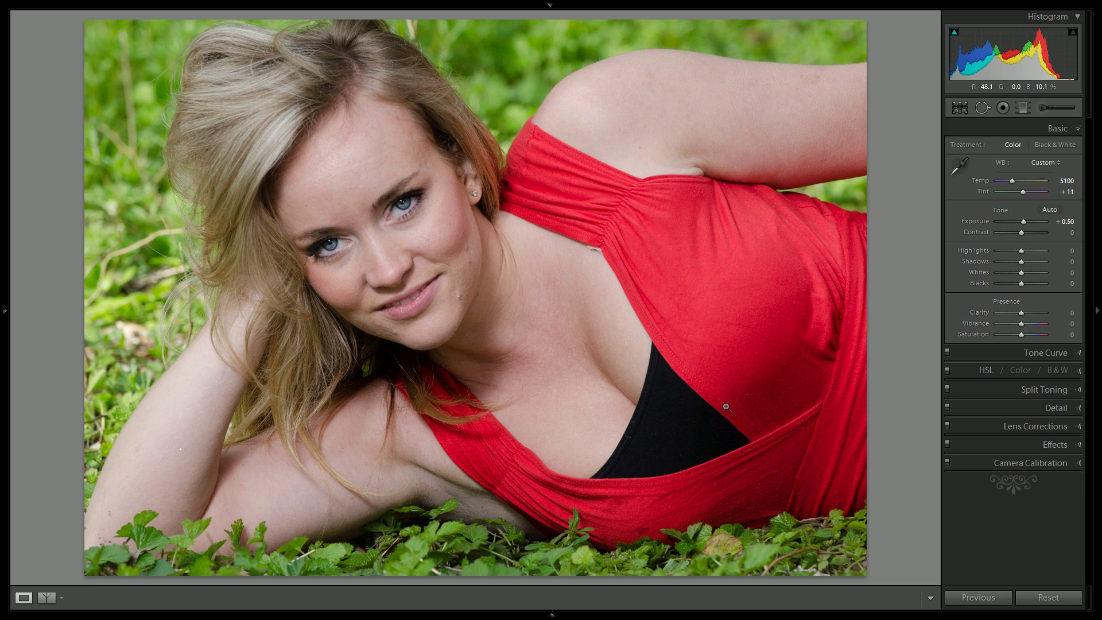
# Pull the white and black end points of the RGB tone curve slightly inward, with the black point at 2.4 / 0.0 %
pyautogui.click(1011, 352)
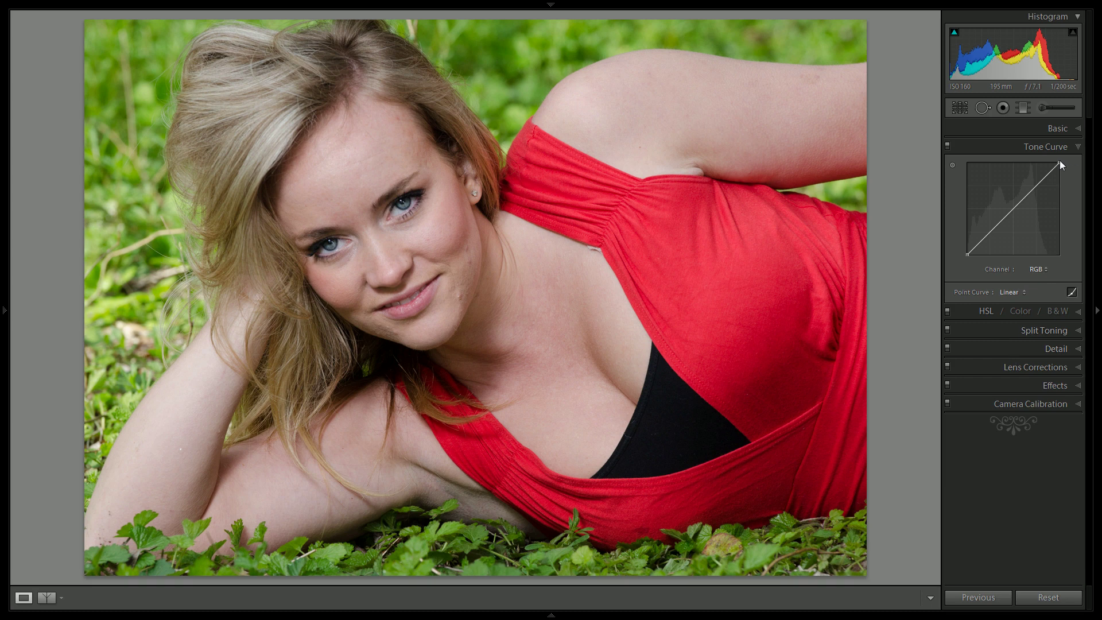
pyautogui.moveTo(1059, 163); pyautogui.dragTo(1056, 163)
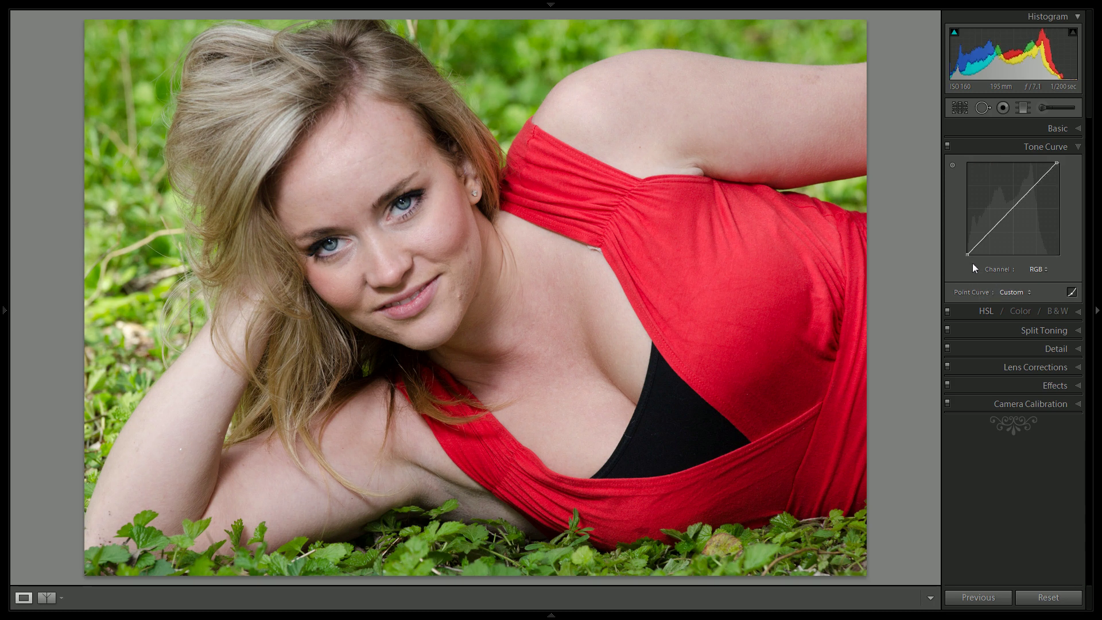
pyautogui.moveTo(968, 254); pyautogui.dragTo(969, 255)
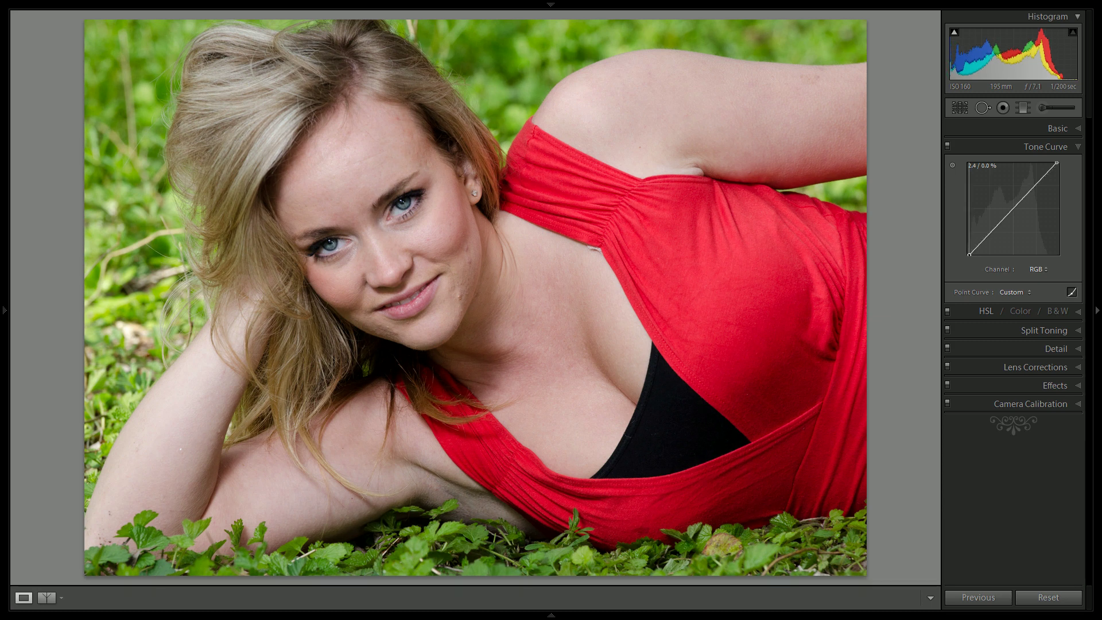
pyautogui.moveTo(969, 254); pyautogui.dragTo(969, 254)
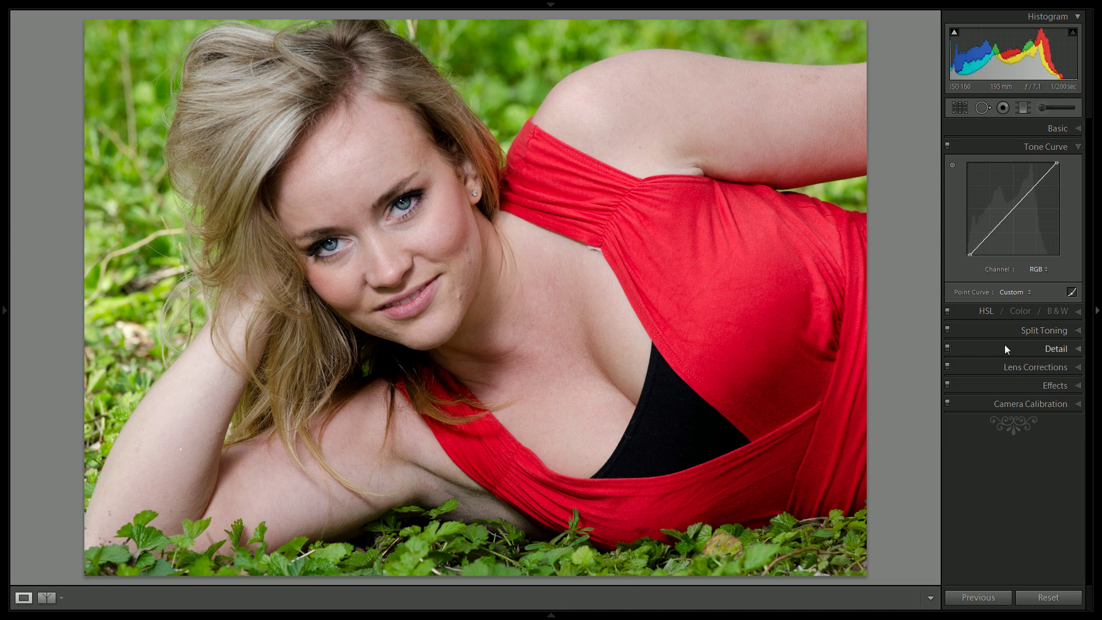
# Add a post-crop vignette with an amount of −10 and a feather of 80
pyautogui.click(1024, 383)
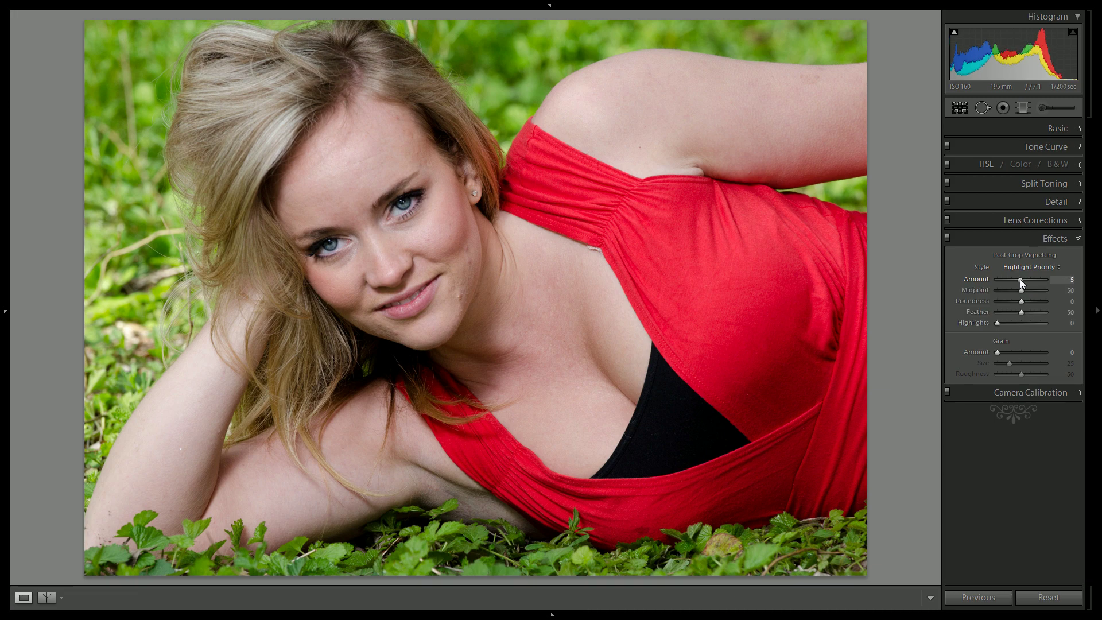
pyautogui.moveTo(1020, 278); pyautogui.dragTo(1017, 279)
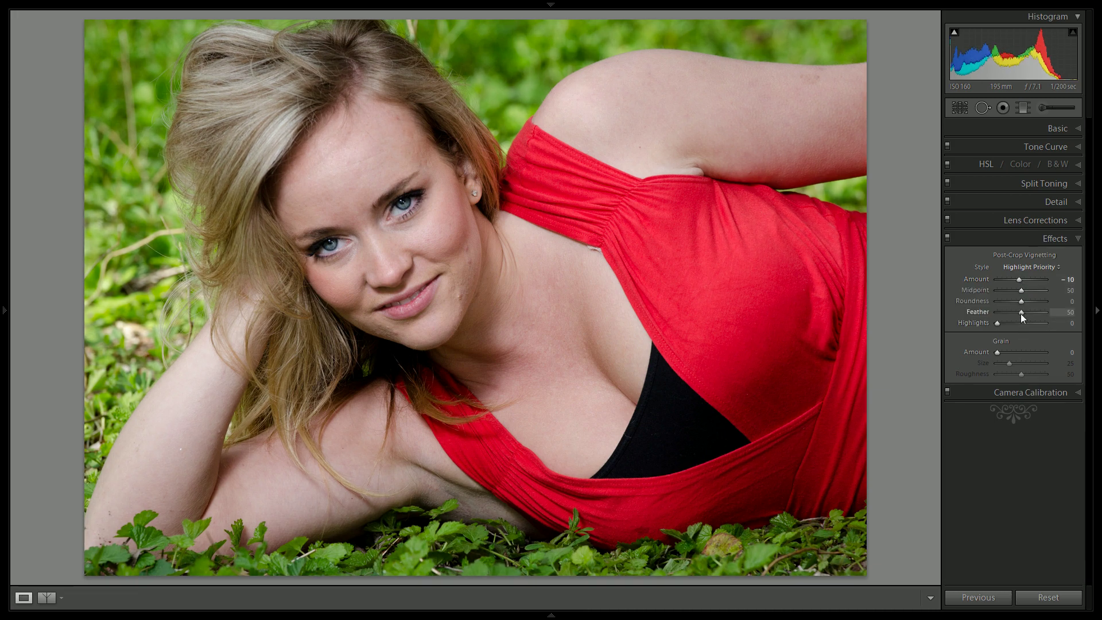
pyautogui.press('Up')
pyautogui.press('Up')
pyautogui.press('Up')
pyautogui.press('Up')
pyautogui.press('Up')
pyautogui.press('Up')
# Set up the Adjustment Brush with the Soften Skin effect, a clarity of −64 and a brush size of 10
pyautogui.click(1040, 109)
pyautogui.click(1007, 147)
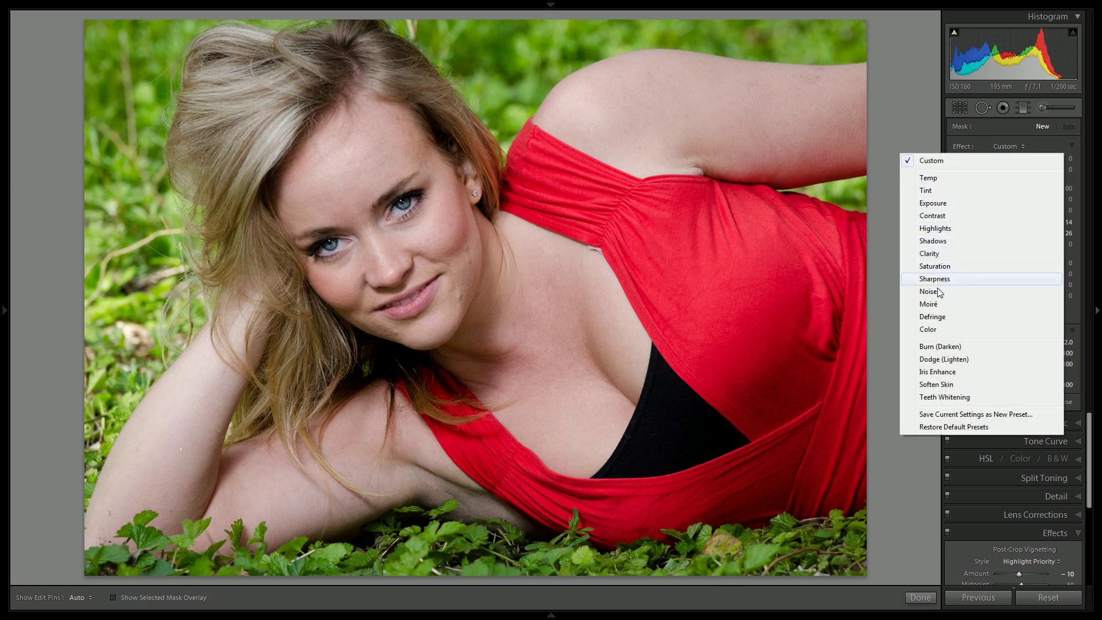
pyautogui.click(936, 386)
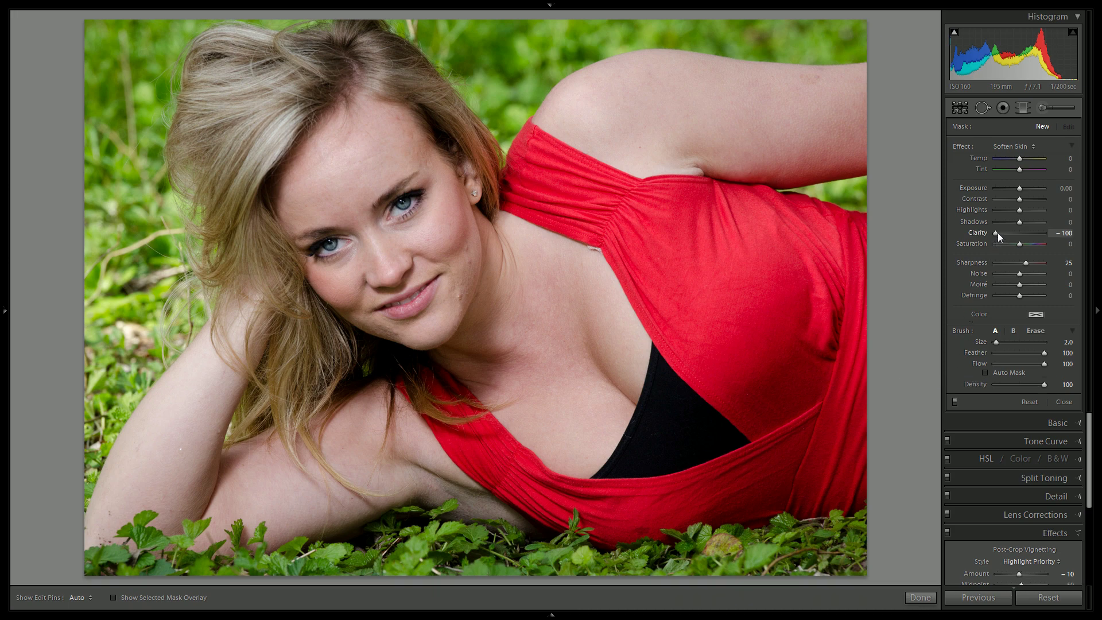
pyautogui.moveTo(997, 232); pyautogui.dragTo(1004, 232)
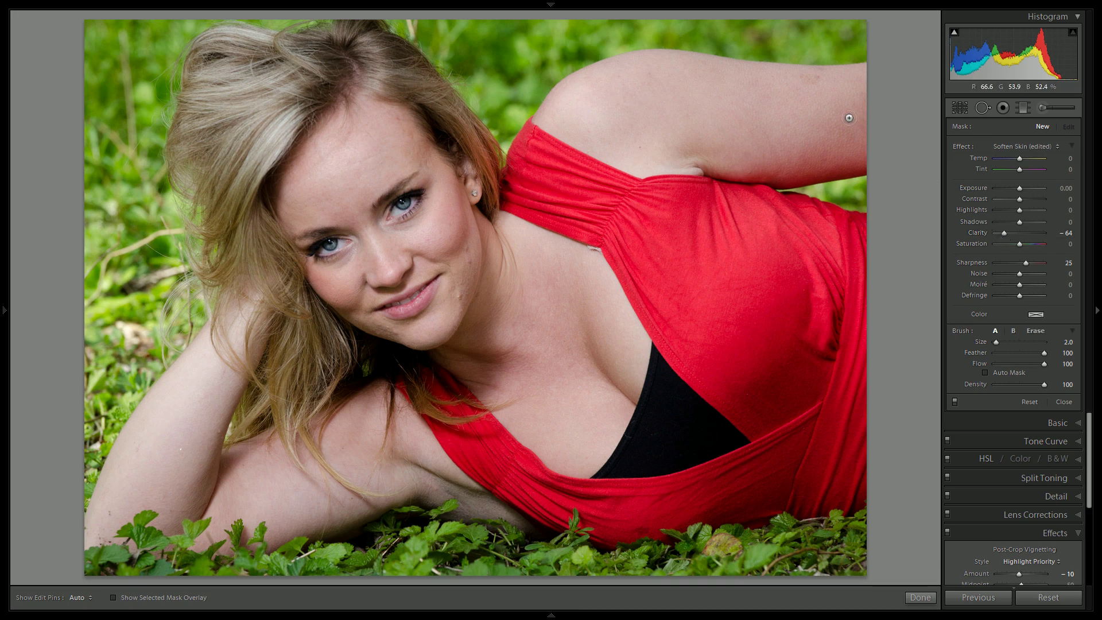
pyautogui.scroll(5, 848, 118)
pyautogui.scroll(3, 854, 105)
# Paint the skin-softening mask over the woman's arms, shoulders, face, neck and chest
pyautogui.press('h')
pyautogui.moveTo(860, 84)
pyautogui.mouseDown()
pyautogui.moveTo(614, 80)
pyautogui.moveTo(570, 107)
pyautogui.moveTo(580, 124)
pyautogui.moveTo(682, 147)
pyautogui.moveTo(875, 145)
pyautogui.moveTo(879, 130)
pyautogui.moveTo(622, 107)
pyautogui.moveTo(763, 116)
pyautogui.mouseUp()
pyautogui.moveTo(495, 245)
pyautogui.mouseDown()
pyautogui.moveTo(582, 267)
pyautogui.moveTo(620, 338)
pyautogui.moveTo(602, 416)
pyautogui.moveTo(551, 458)
pyautogui.moveTo(529, 411)
pyautogui.moveTo(465, 361)
pyautogui.moveTo(579, 396)
pyautogui.moveTo(483, 309)
pyautogui.moveTo(568, 335)
pyautogui.moveTo(485, 254)
pyautogui.moveTo(431, 314)
pyautogui.moveTo(370, 257)
pyautogui.moveTo(369, 211)
pyautogui.moveTo(331, 154)
pyautogui.moveTo(332, 134)
pyautogui.moveTo(311, 159)
pyautogui.moveTo(290, 202)
pyautogui.moveTo(322, 209)
pyautogui.moveTo(328, 228)
pyautogui.moveTo(310, 229)
pyautogui.moveTo(344, 266)
pyautogui.moveTo(341, 277)
pyautogui.moveTo(385, 305)
pyautogui.moveTo(438, 310)
pyautogui.moveTo(437, 264)
pyautogui.moveTo(385, 206)
pyautogui.moveTo(366, 129)
pyautogui.moveTo(374, 118)
pyautogui.moveTo(412, 134)
pyautogui.moveTo(419, 181)
pyautogui.moveTo(462, 187)
pyautogui.moveTo(437, 213)
pyautogui.moveTo(439, 238)
pyautogui.moveTo(506, 251)
pyautogui.moveTo(451, 295)
pyautogui.moveTo(512, 343)
pyautogui.moveTo(435, 362)
pyautogui.mouseUp()
pyautogui.press('h')
pyautogui.press('h')
pyautogui.moveTo(196, 366)
pyautogui.mouseDown()
pyautogui.moveTo(166, 438)
pyautogui.moveTo(109, 492)
pyautogui.moveTo(113, 507)
pyautogui.moveTo(174, 502)
pyautogui.moveTo(209, 371)
pyautogui.moveTo(190, 471)
pyautogui.moveTo(255, 466)
pyautogui.moveTo(229, 489)
pyautogui.moveTo(244, 497)
pyautogui.moveTo(293, 498)
pyautogui.moveTo(278, 507)
pyautogui.moveTo(346, 488)
pyautogui.moveTo(330, 471)
pyautogui.moveTo(375, 403)
pyautogui.moveTo(383, 481)
pyautogui.moveTo(405, 433)
pyautogui.moveTo(438, 492)
pyautogui.moveTo(481, 504)
pyautogui.moveTo(471, 439)
pyautogui.mouseUp()
pyautogui.press('h')
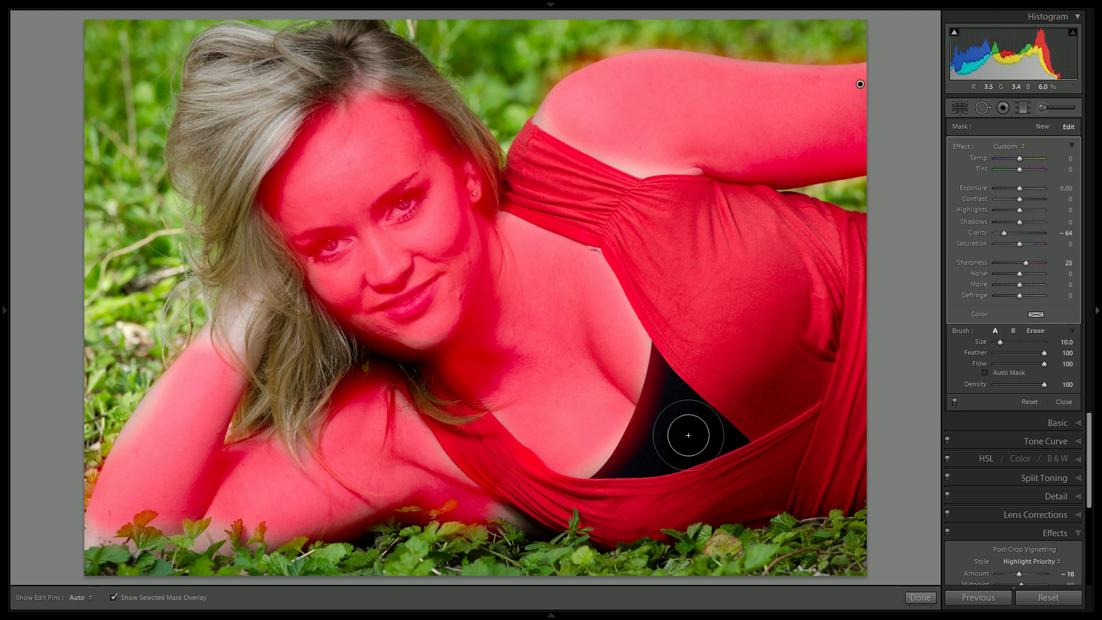
# Erase the eyes, eyebrows and lips from the skin-softening mask, hide the mask overlay and finish the brush edit
pyautogui.press('alt')
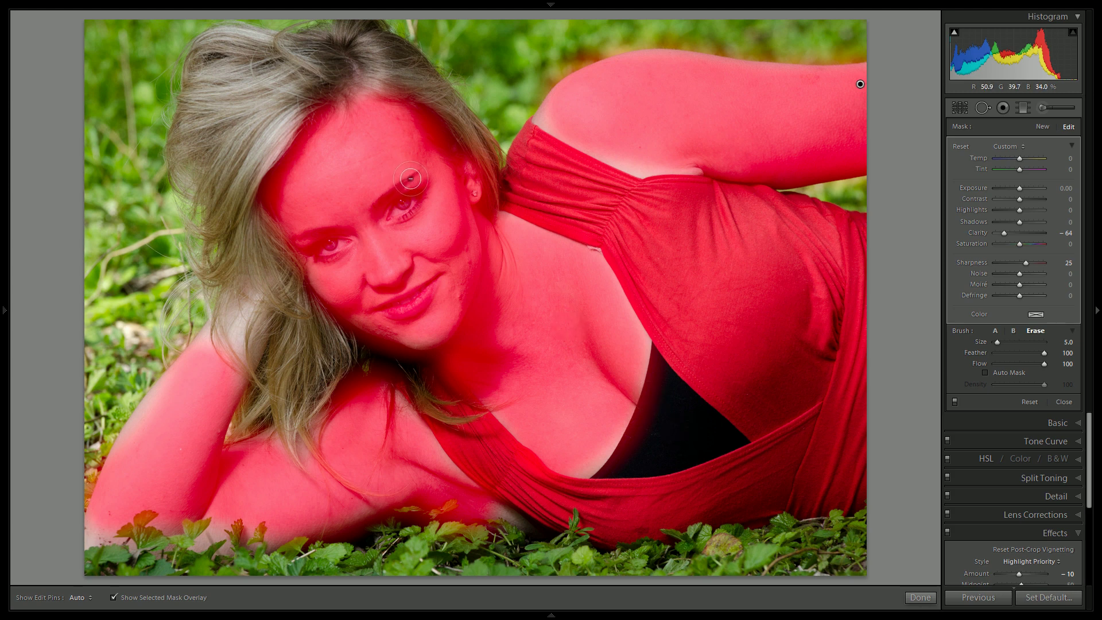
pyautogui.moveTo(411, 178)
pyautogui.mouseDown()
pyautogui.moveTo(380, 206)
pyautogui.moveTo(399, 202)
pyautogui.moveTo(389, 223)
pyautogui.moveTo(405, 199)
pyautogui.mouseUp()
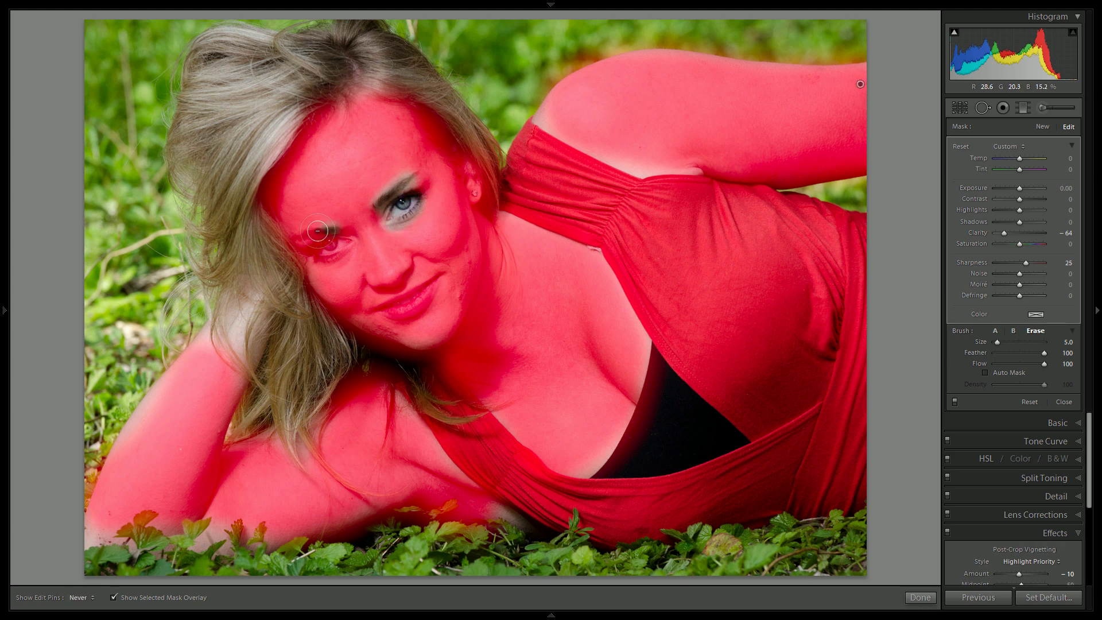
pyautogui.moveTo(317, 230)
pyautogui.mouseDown()
pyautogui.moveTo(297, 239)
pyautogui.moveTo(332, 240)
pyautogui.moveTo(317, 254)
pyautogui.moveTo(349, 241)
pyautogui.mouseUp()
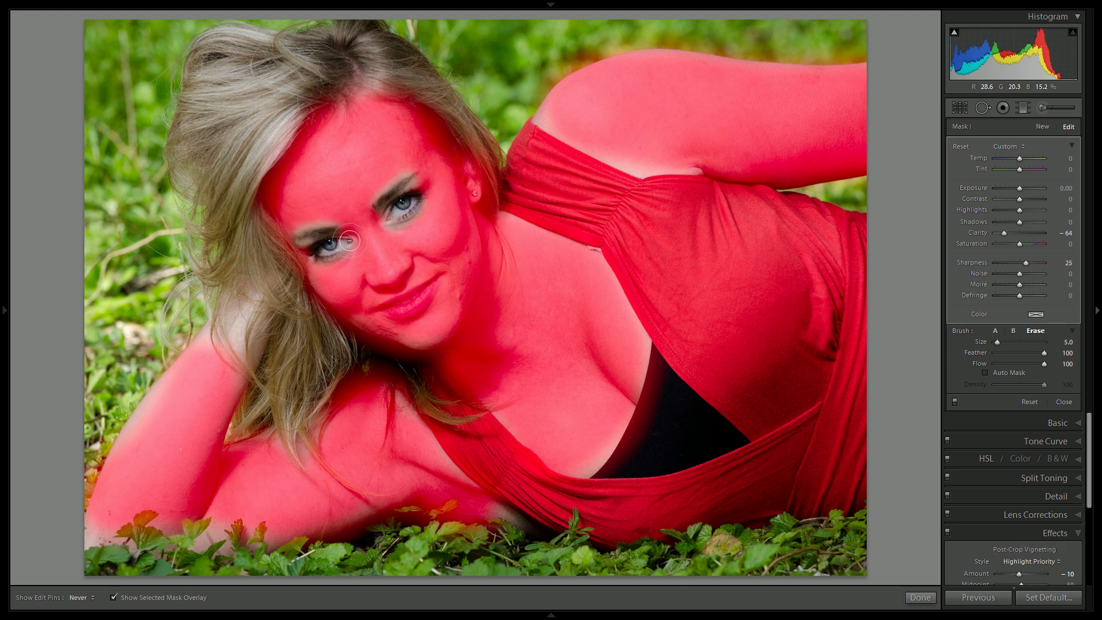
pyautogui.moveTo(427, 282)
pyautogui.mouseDown()
pyautogui.moveTo(390, 298)
pyautogui.moveTo(395, 311)
pyautogui.moveTo(433, 282)
pyautogui.mouseUp()
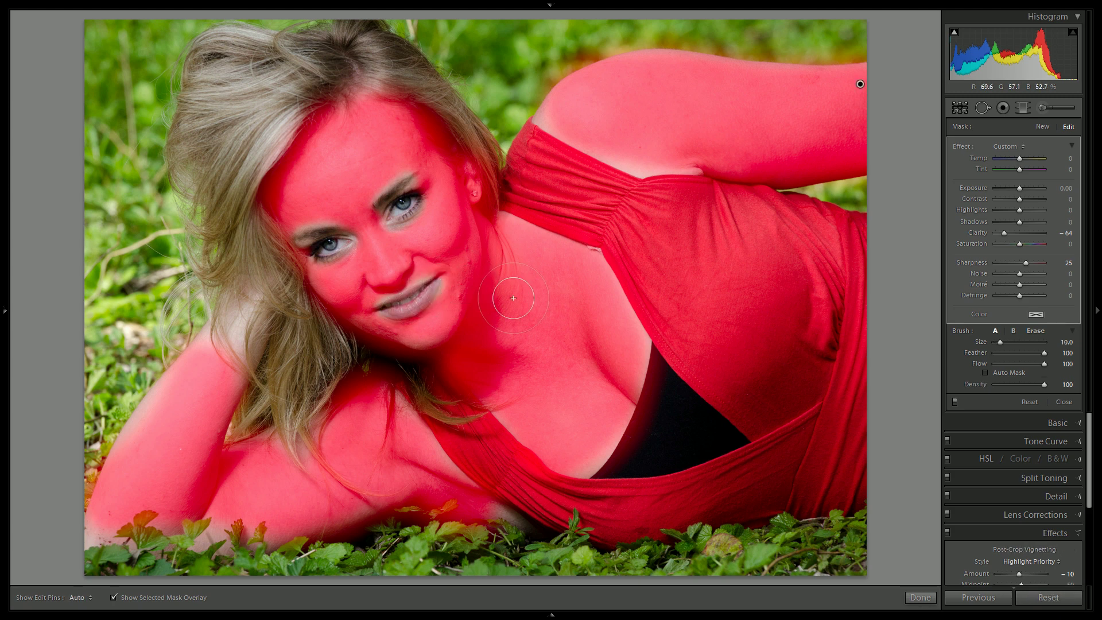
pyautogui.press('o')
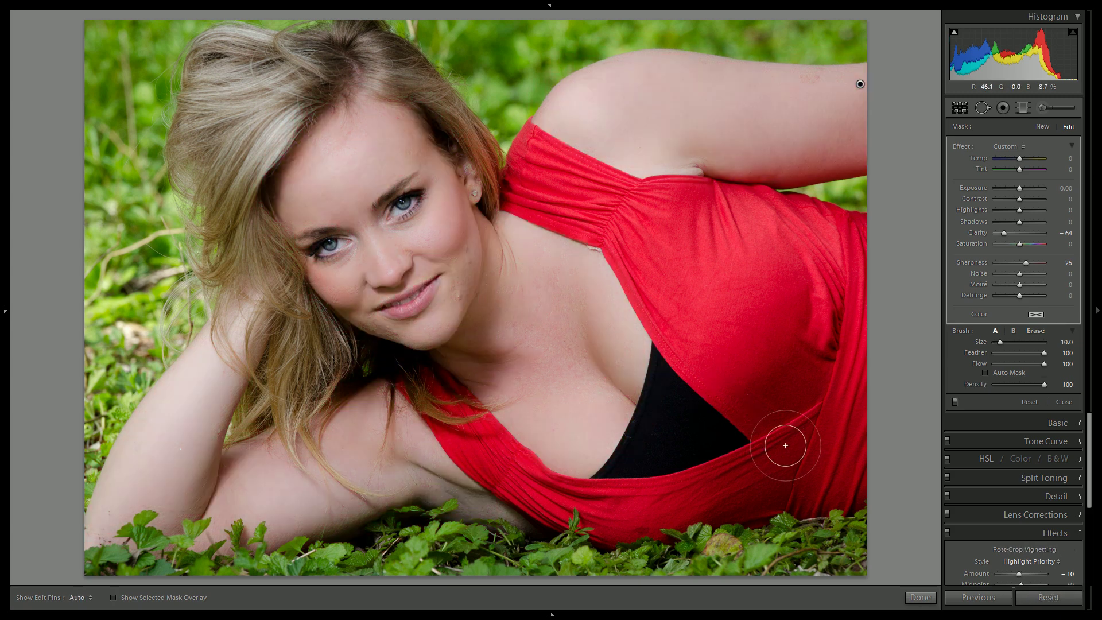
pyautogui.click(920, 597)
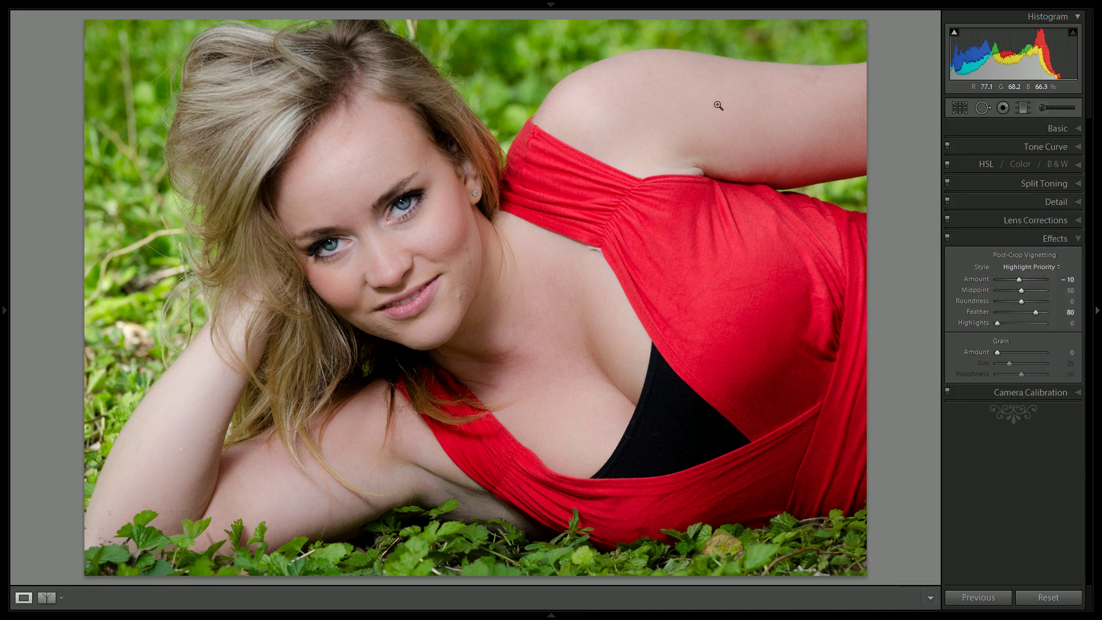
# Start a new Adjustment Brush mask with the Iris Enhance effect and set its exposure to 0.20
pyautogui.click(1045, 108)
pyautogui.click(1013, 145)
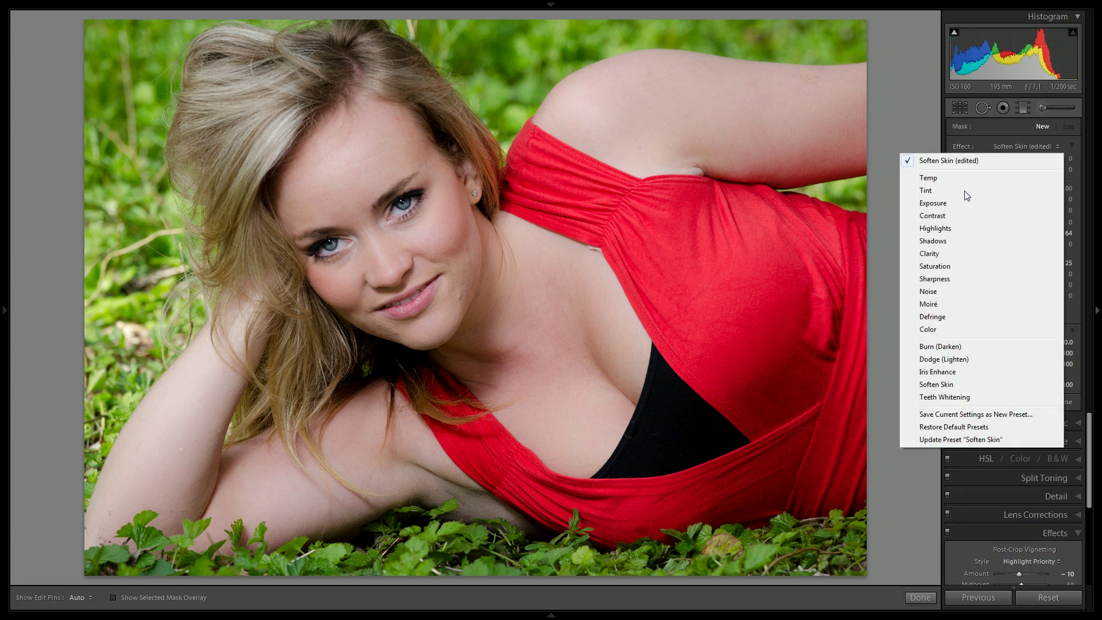
pyautogui.click(939, 371)
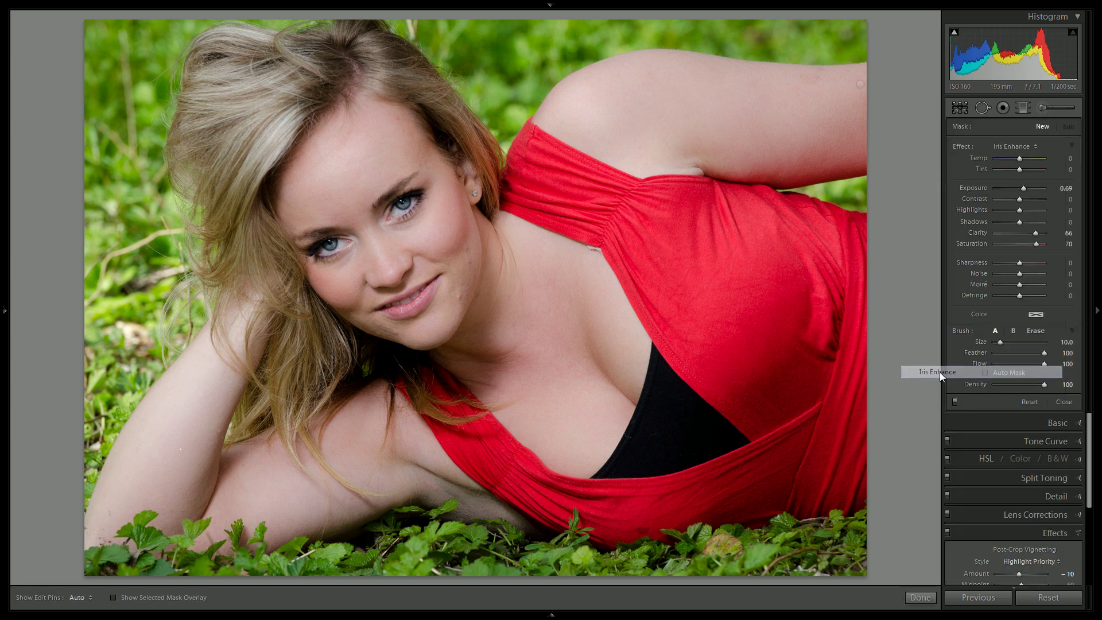
pyautogui.click(1065, 188)
pyautogui.press('BackSpace')
pyautogui.write('.2')
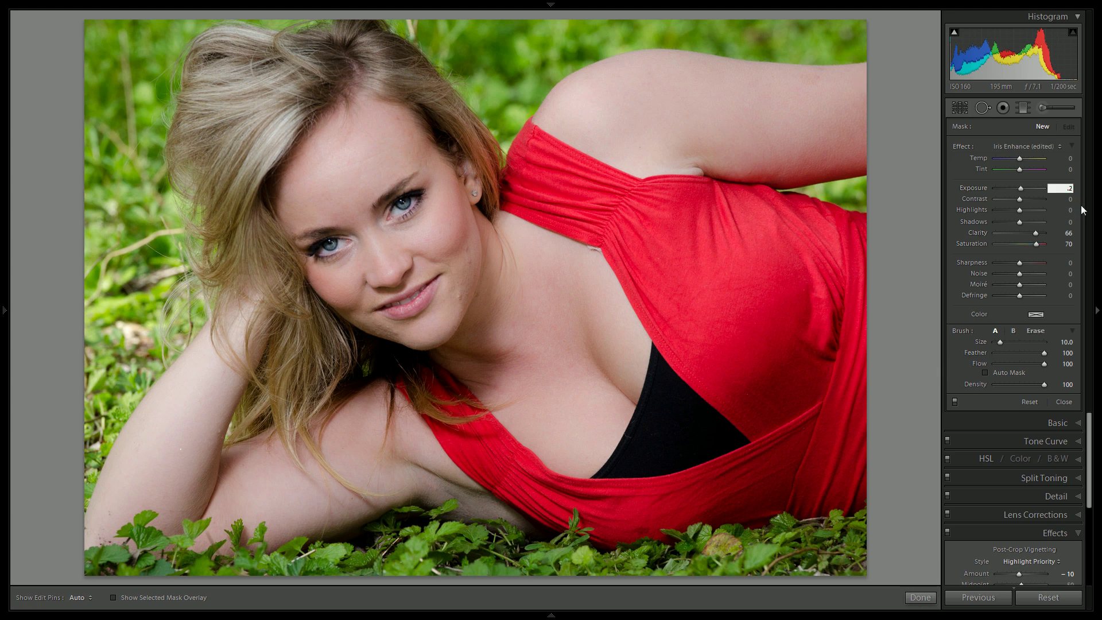
# Set the Iris Enhance brush's clarity, saturation and sharpness to 20 each
pyautogui.click(1066, 232)
pyautogui.write('20')
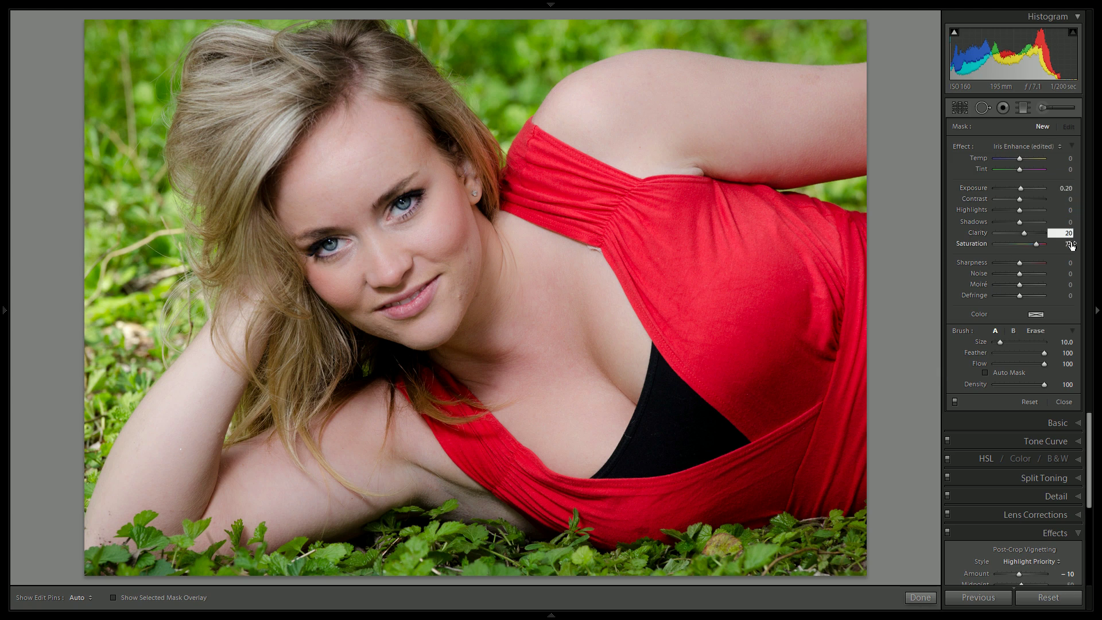
pyautogui.click(1069, 244)
pyautogui.write('20')
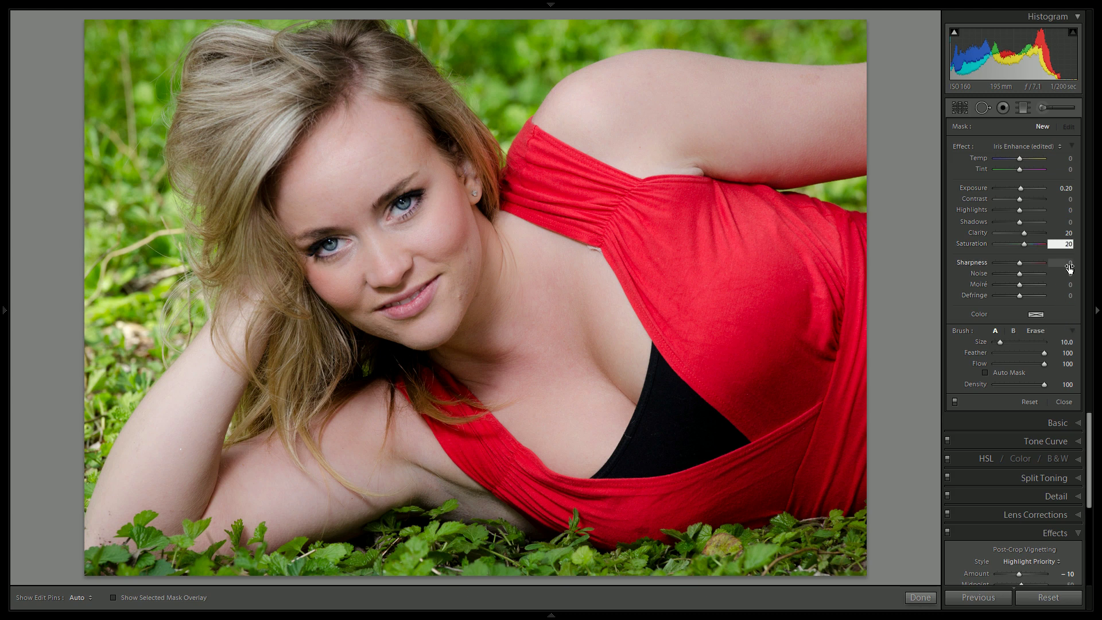
pyautogui.click(1068, 263)
pyautogui.write('20')
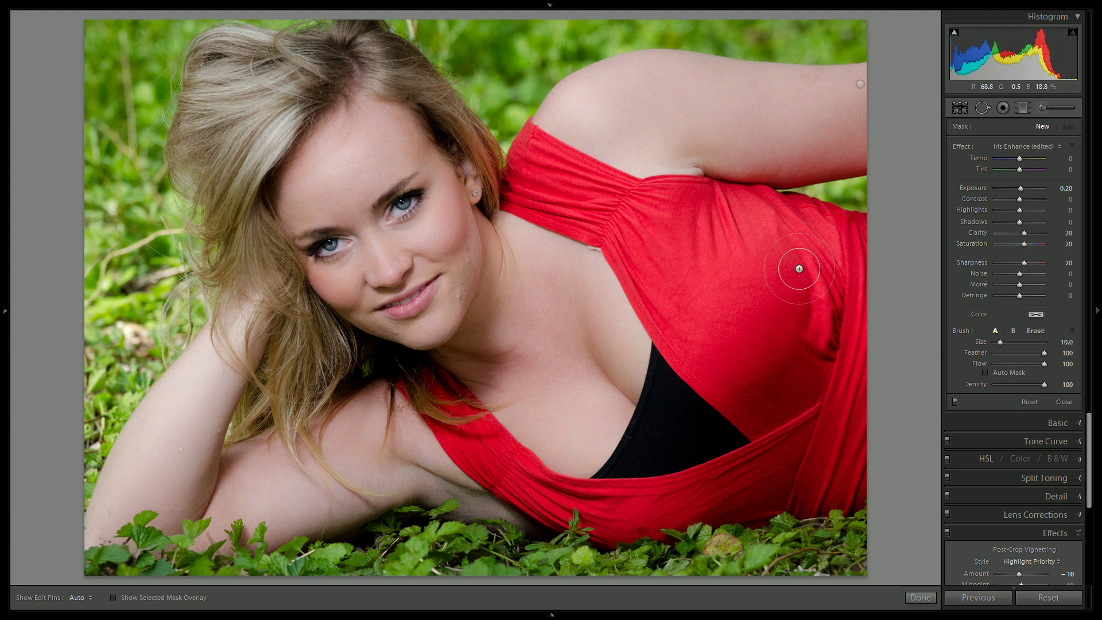
pyautogui.press('Return')
# Reduce the brush size to 4 and paint the Iris Enhance adjustment over both eyes
pyautogui.press('[')
pyautogui.press('[')
pyautogui.press('[')
pyautogui.press('h')
pyautogui.moveTo(417, 194)
pyautogui.mouseDown()
pyautogui.moveTo(392, 211)
pyautogui.moveTo(418, 197)
pyautogui.moveTo(408, 211)
pyautogui.mouseUp()
pyautogui.moveTo(342, 229)
pyautogui.mouseDown()
pyautogui.moveTo(312, 244)
pyautogui.moveTo(318, 257)
pyautogui.moveTo(342, 241)
pyautogui.moveTo(326, 244)
pyautogui.moveTo(336, 248)
pyautogui.mouseUp()
pyautogui.press('h')
pyautogui.press('h')
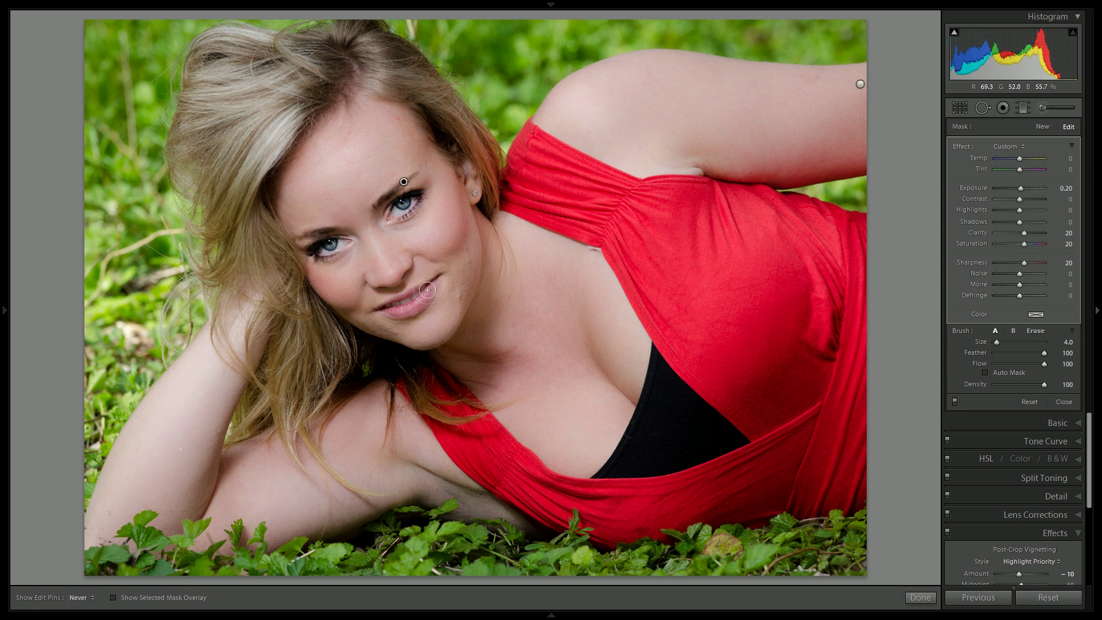
# Paint the same enhancing adjustment over the lips
pyautogui.press('h')
pyautogui.moveTo(401, 310); pyautogui.dragTo(433, 283)
pyautogui.press('h')
# Create a new brush mask with a tint of 24, paint it over the hair at brush size 6, and finish the brush edit
pyautogui.click(1042, 126)
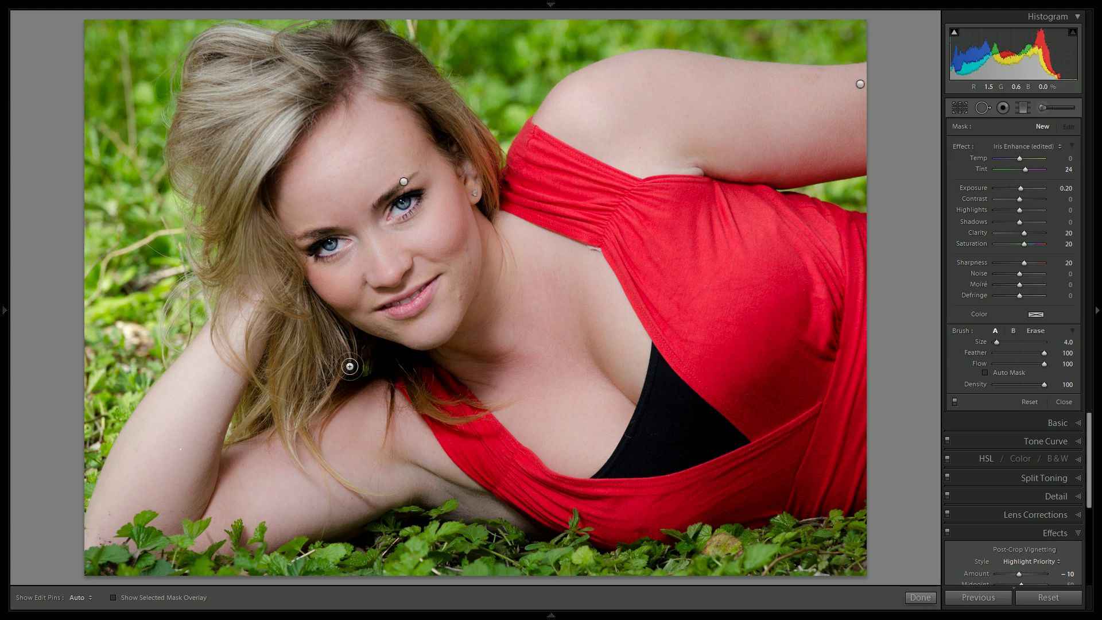
pyautogui.scroll(4, 329, 89)
pyautogui.scroll(-2, 446, 104)
pyautogui.press('h')
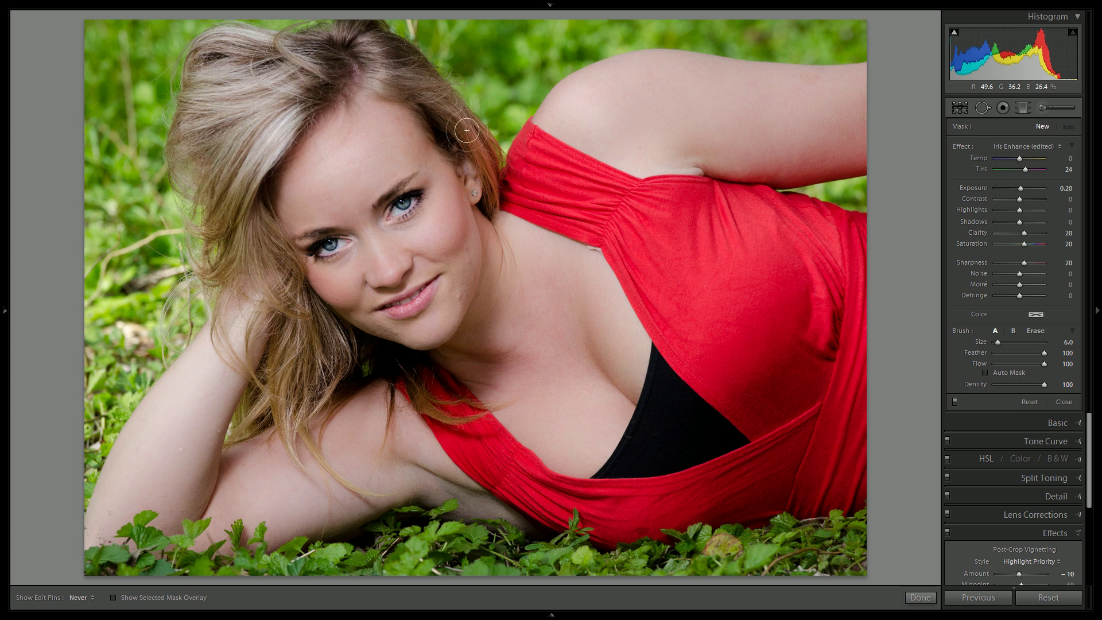
pyautogui.moveTo(474, 133); pyautogui.dragTo(392, 94)
pyautogui.press('alt')
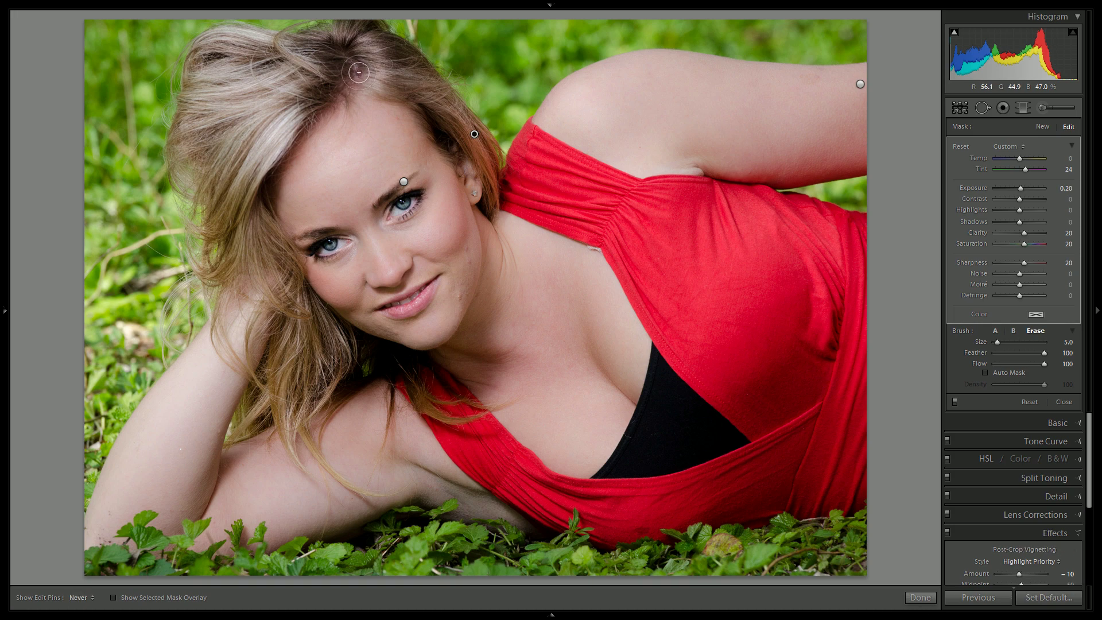
pyautogui.press('h')
pyautogui.press('h')
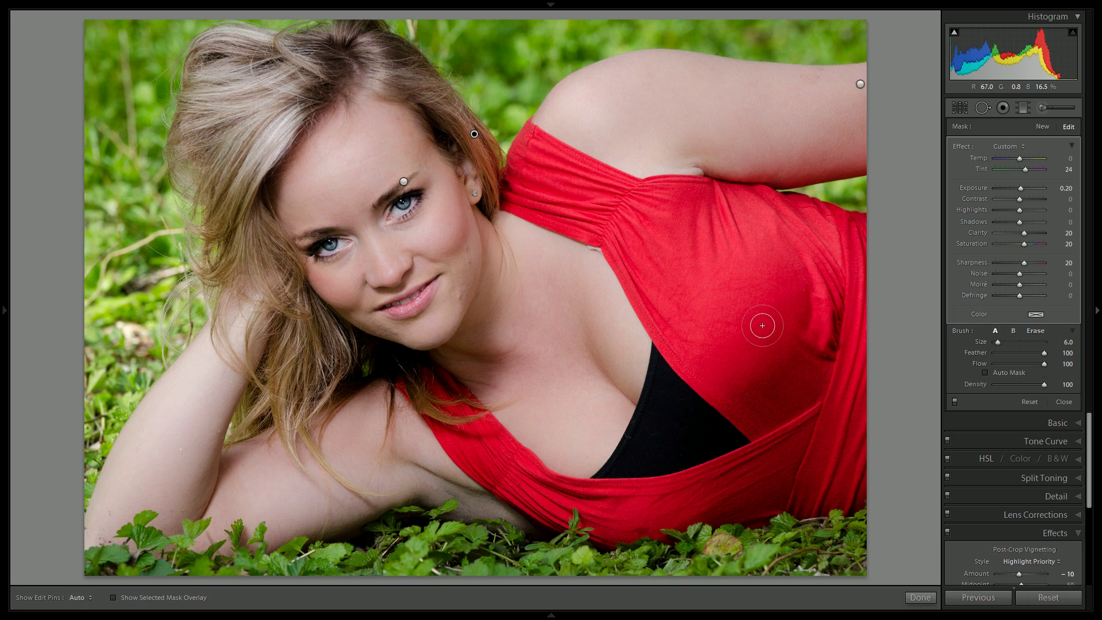
pyautogui.click(920, 598)
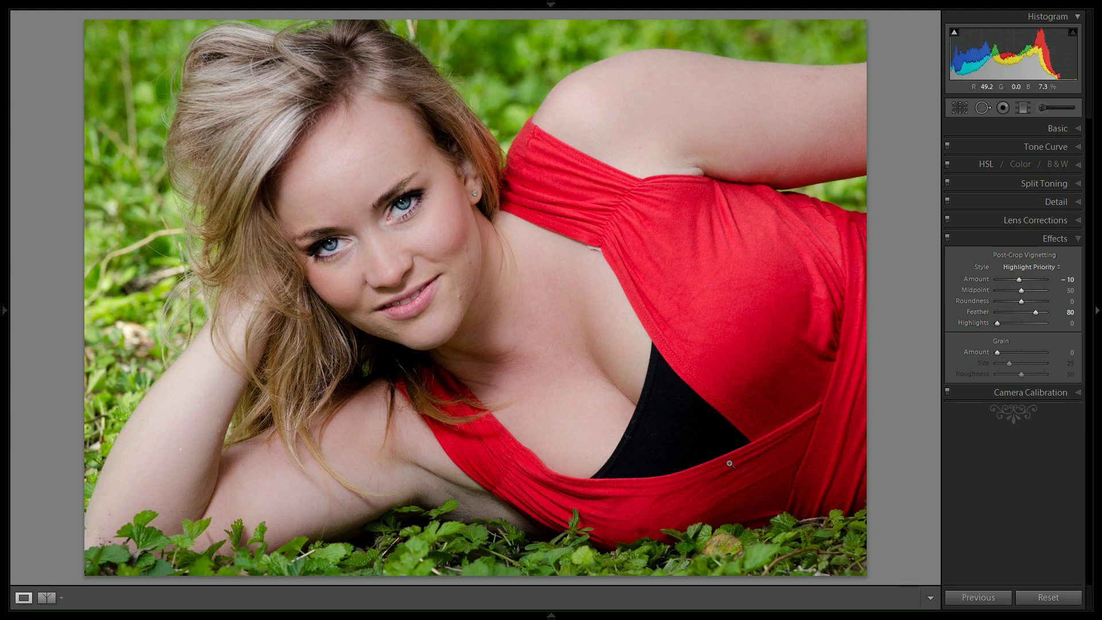
# Start Spot Removal in Heal mode and heal the dirt specks on the elbow just above the leaves
pyautogui.click(983, 109)
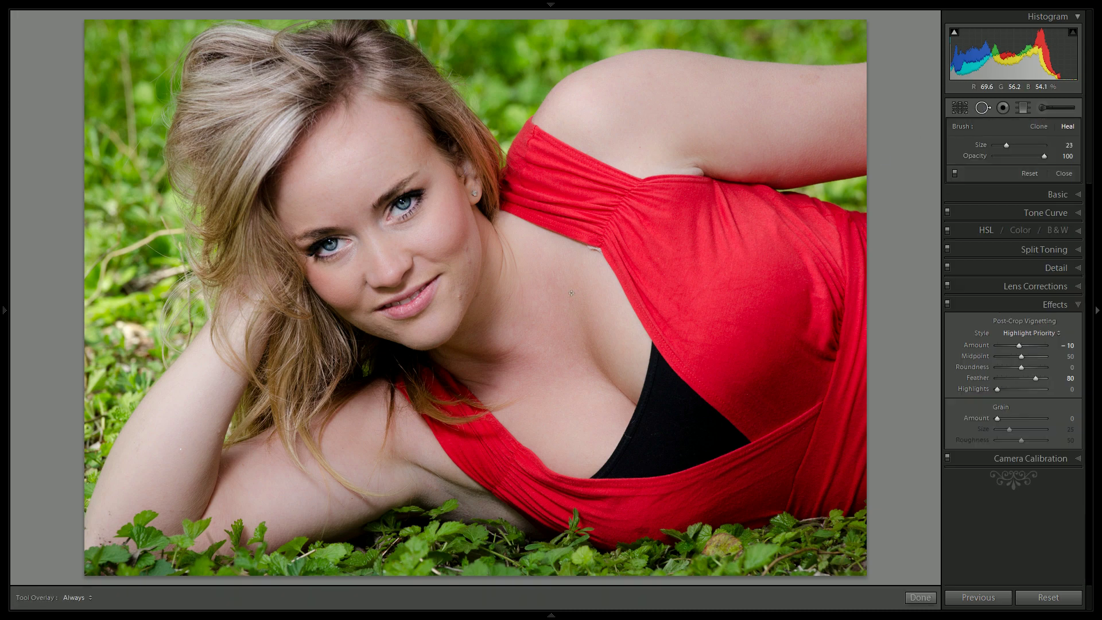
pyautogui.click(101, 531)
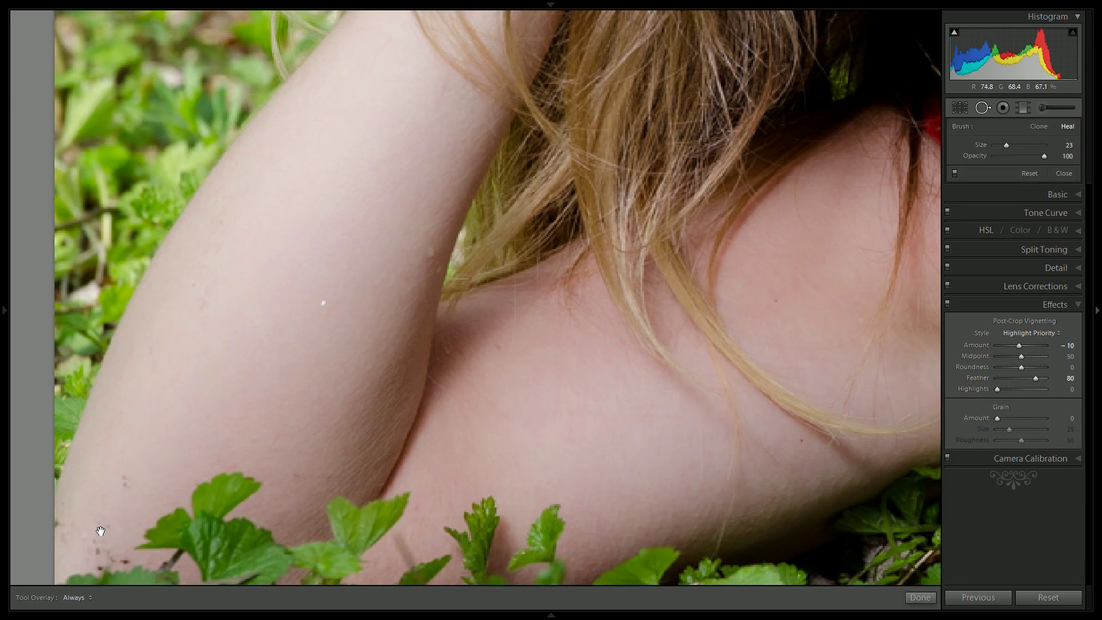
pyautogui.moveTo(104, 531); pyautogui.dragTo(183, 421)
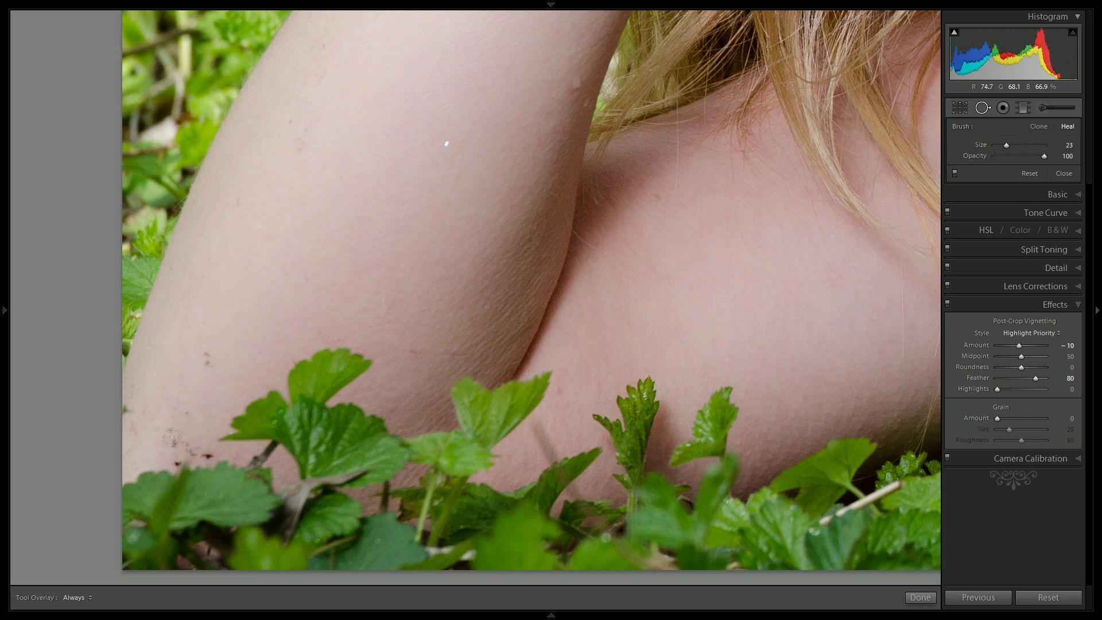
pyautogui.click(171, 396)
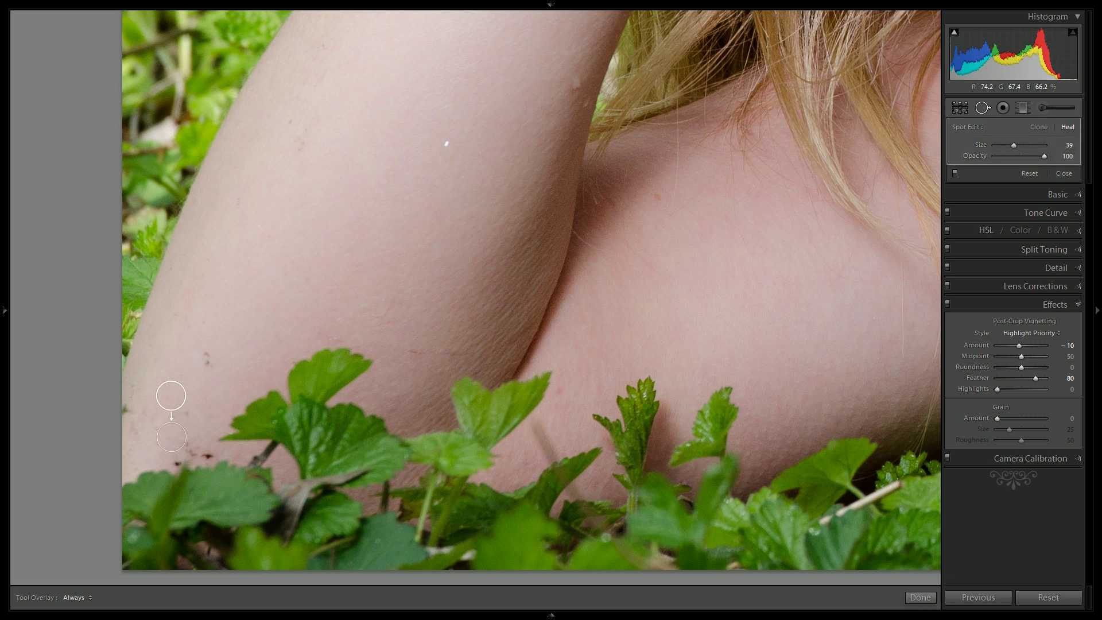
pyautogui.click(175, 454)
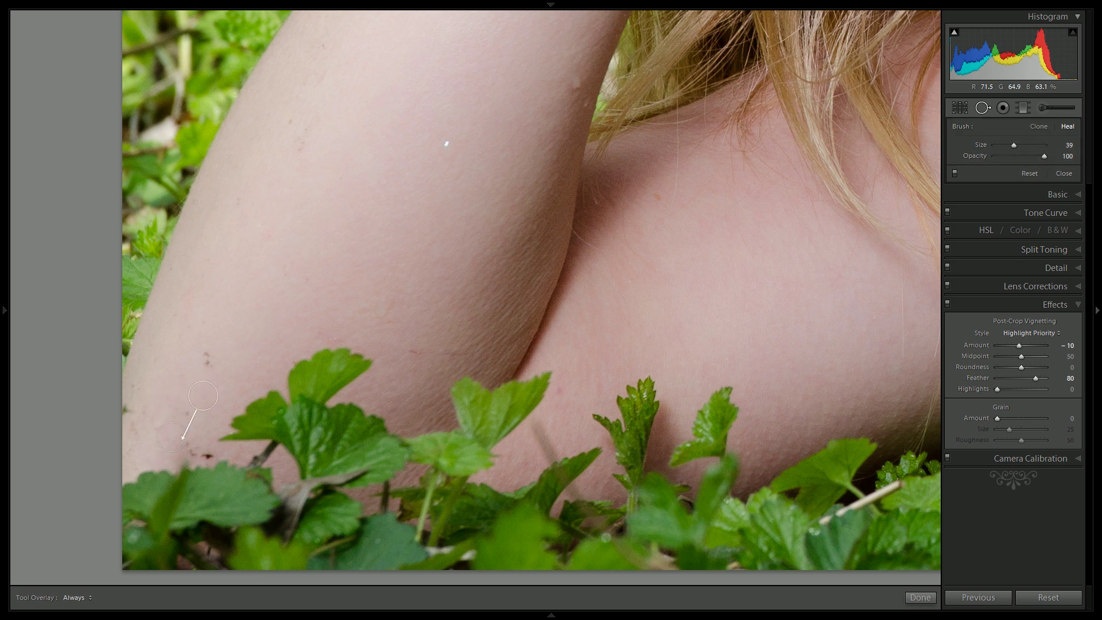
pyautogui.click(204, 451)
pyautogui.click(206, 361)
pyautogui.click(186, 413)
# Heal the mark near the forearm's outer edge with an enlarged brush, then the white speck mid-forearm at size 39
pyautogui.scroll(4, 299, 146)
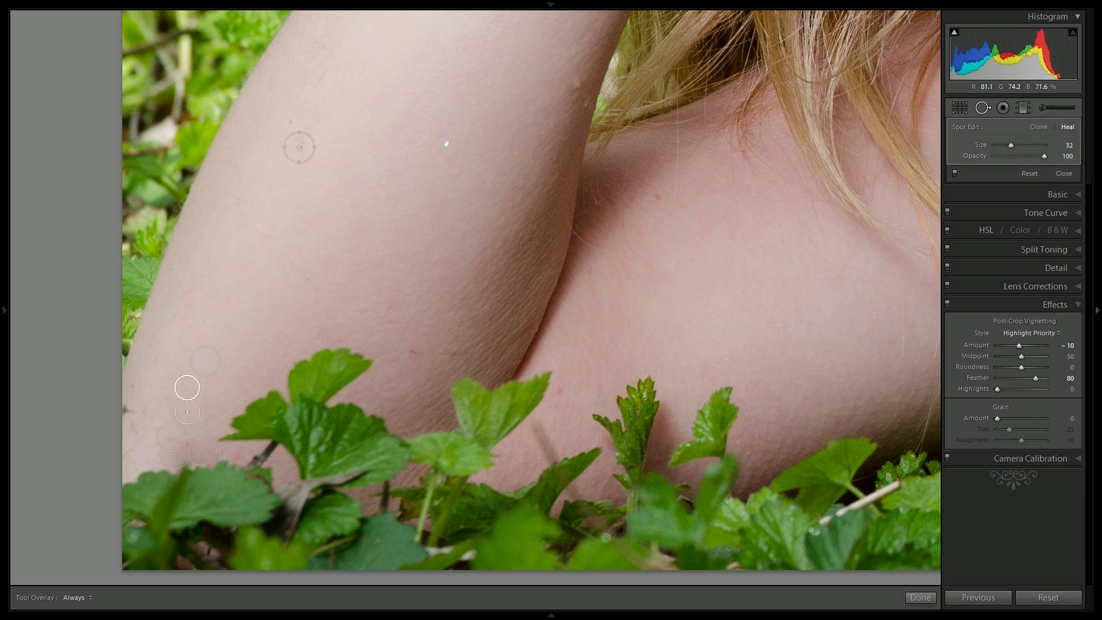
pyautogui.click(294, 134)
pyautogui.click(294, 133)
pyautogui.scroll(-3, 447, 141)
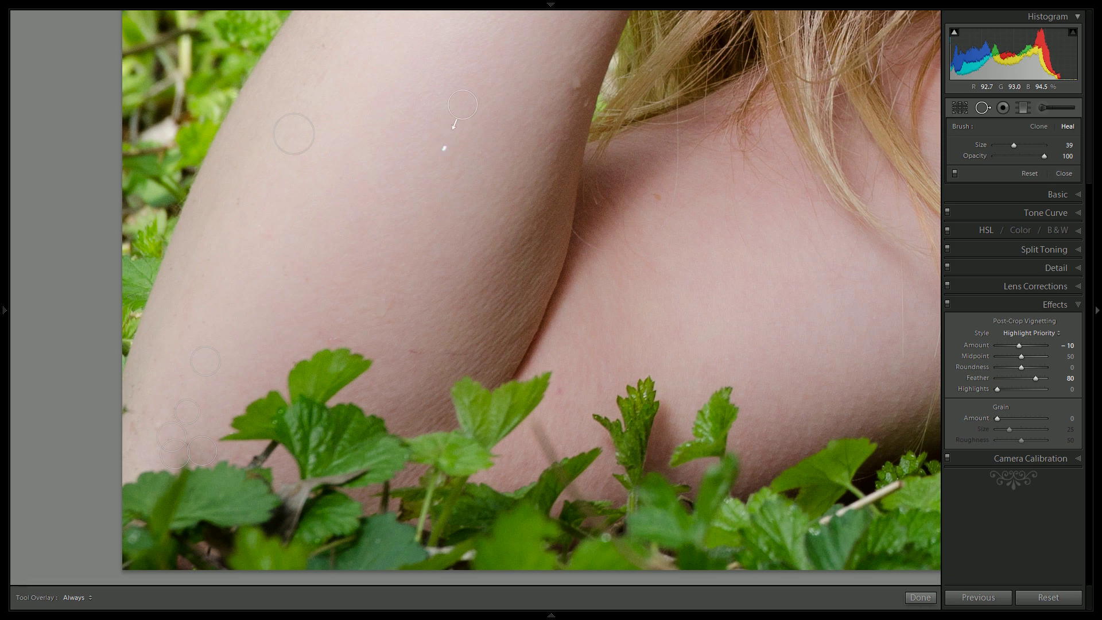
pyautogui.click(446, 143)
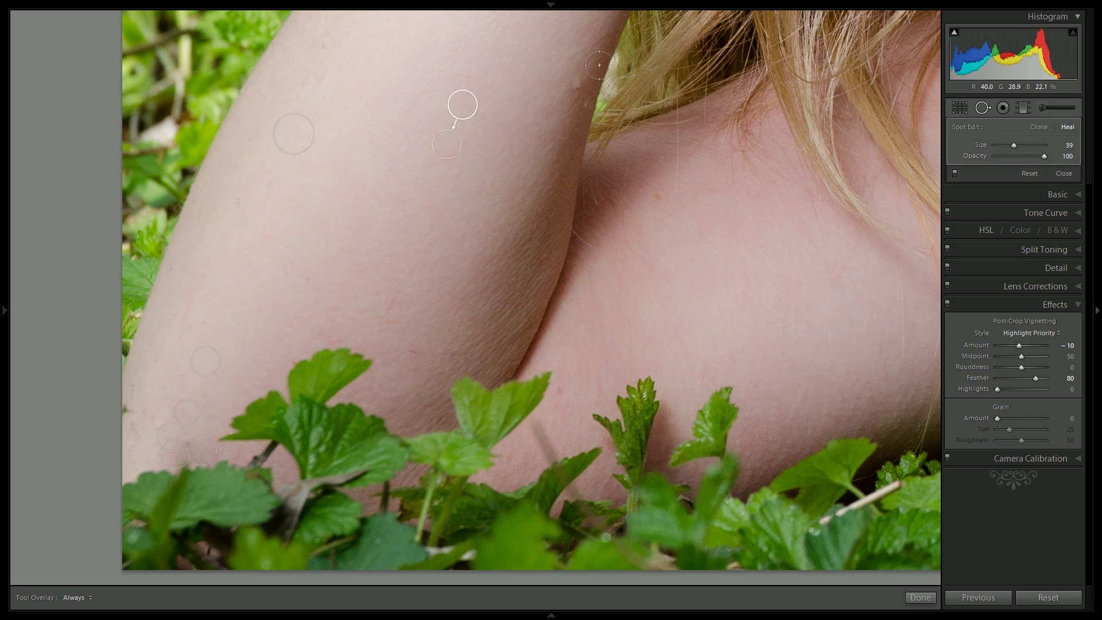
# Heal the bump at the forearm's inner edge, the red spot on the upper arm and the scratch above the leaves using smaller spots
pyautogui.scroll(-3, 576, 83)
pyautogui.click(575, 83)
pyautogui.moveTo(562, 112); pyautogui.dragTo(570, 136)
pyautogui.click(658, 198)
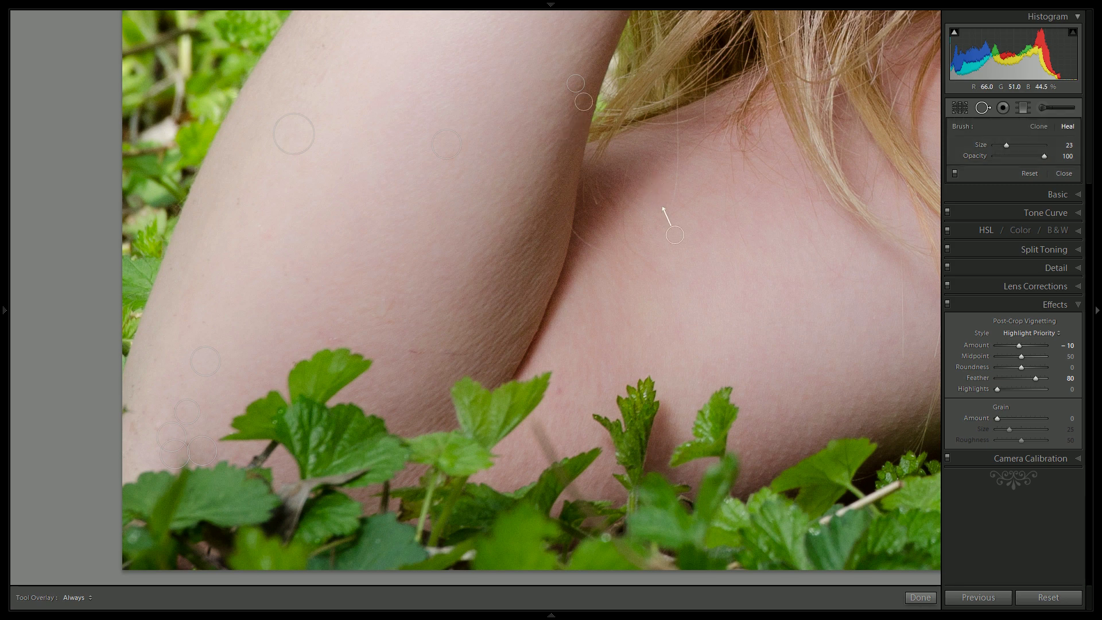
pyautogui.click(413, 354)
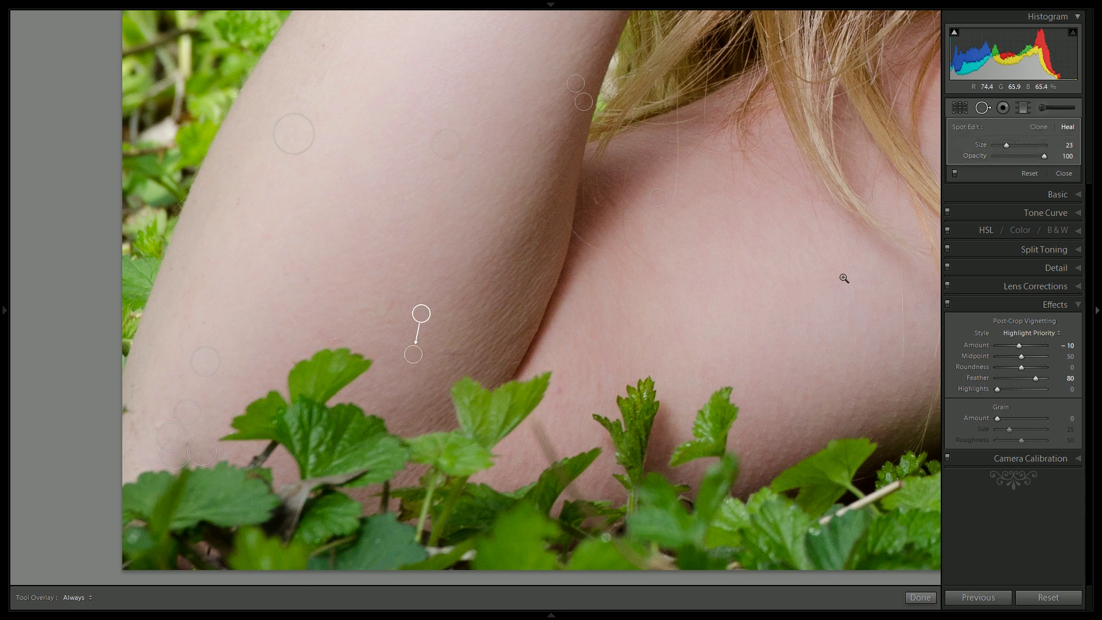
# Heal the blemish on the raised arm at size 76 and the red spot on the shoulder at size 32
pyautogui.press('z')
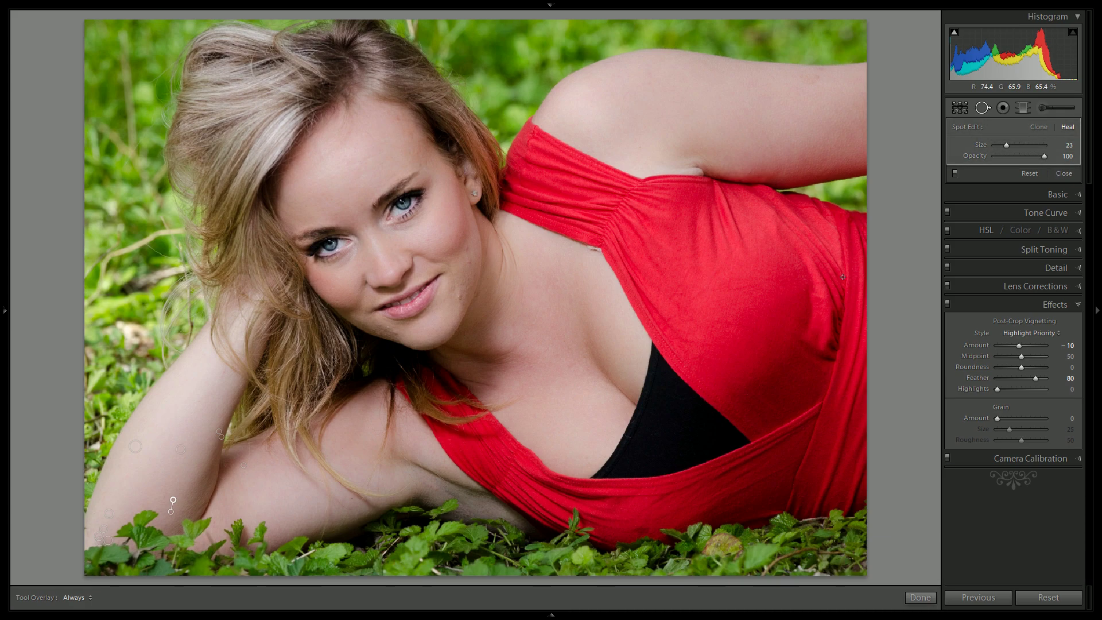
pyautogui.click(814, 80)
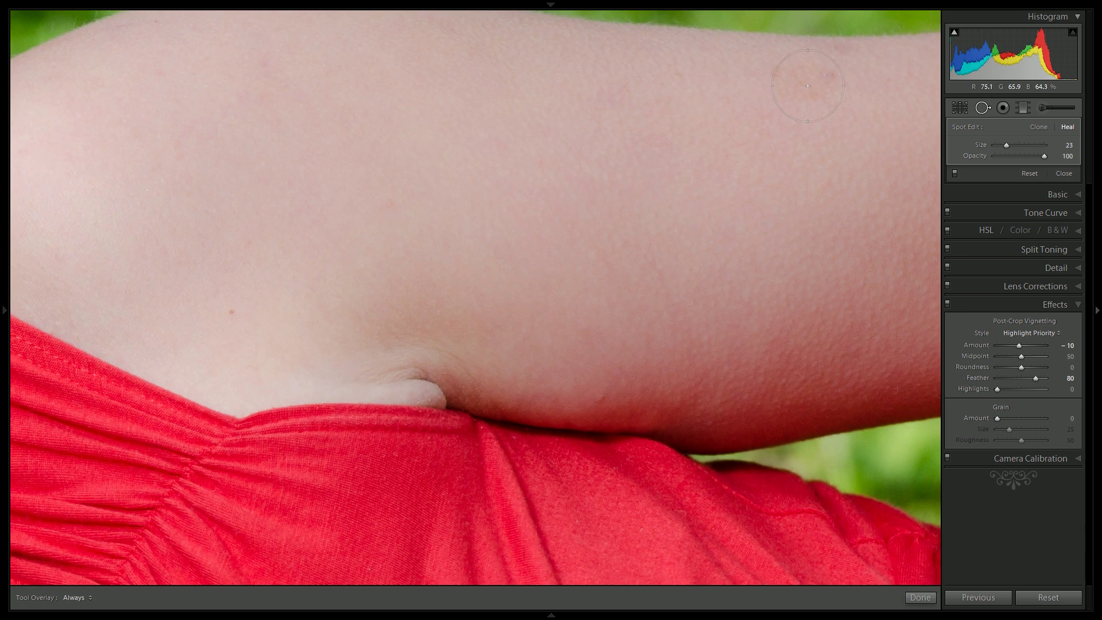
pyautogui.moveTo(803, 82); pyautogui.dragTo(665, 91)
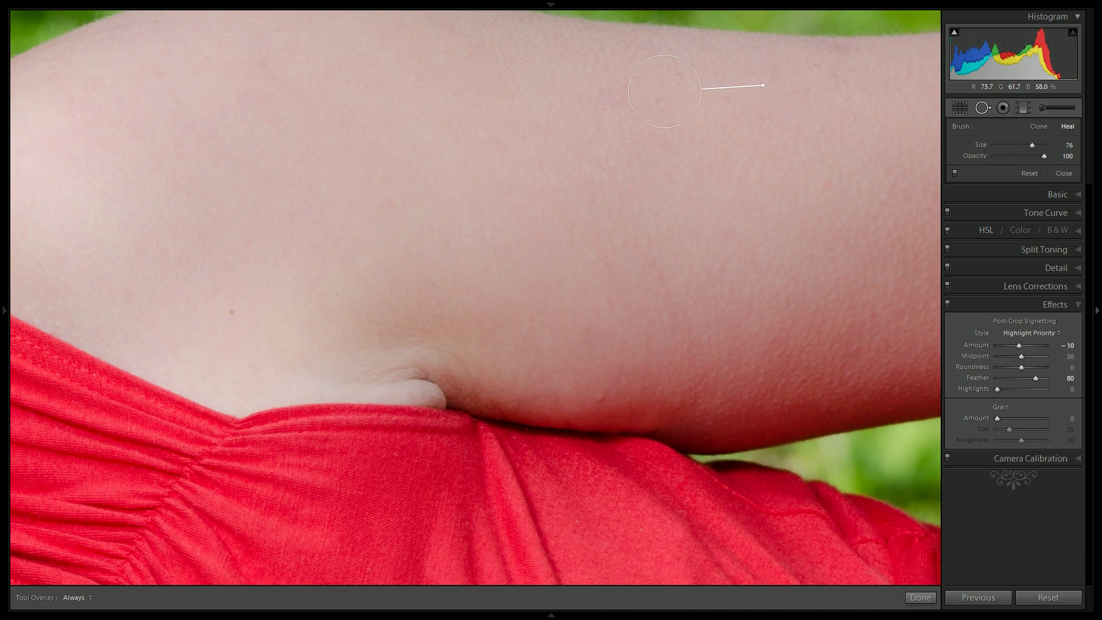
pyautogui.moveTo(803, 82); pyautogui.dragTo(802, 82)
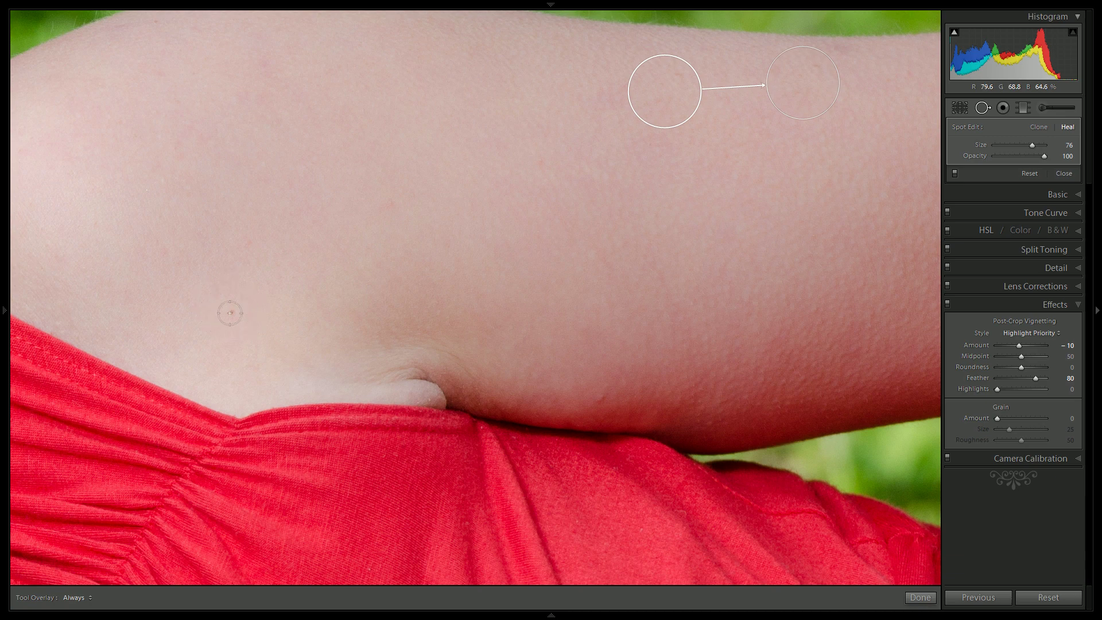
pyautogui.click(229, 313)
pyautogui.click(247, 288)
pyautogui.click(338, 308)
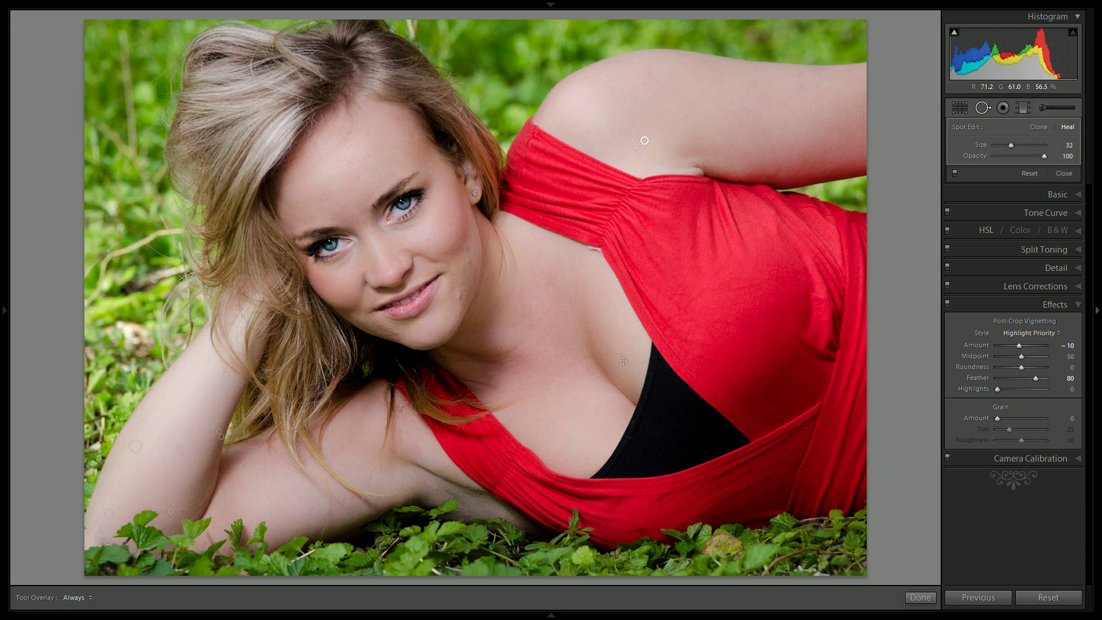
# Heal the lint along the edge of the black top at size 32, sampling from clean parts of the same edge
pyautogui.click(637, 452)
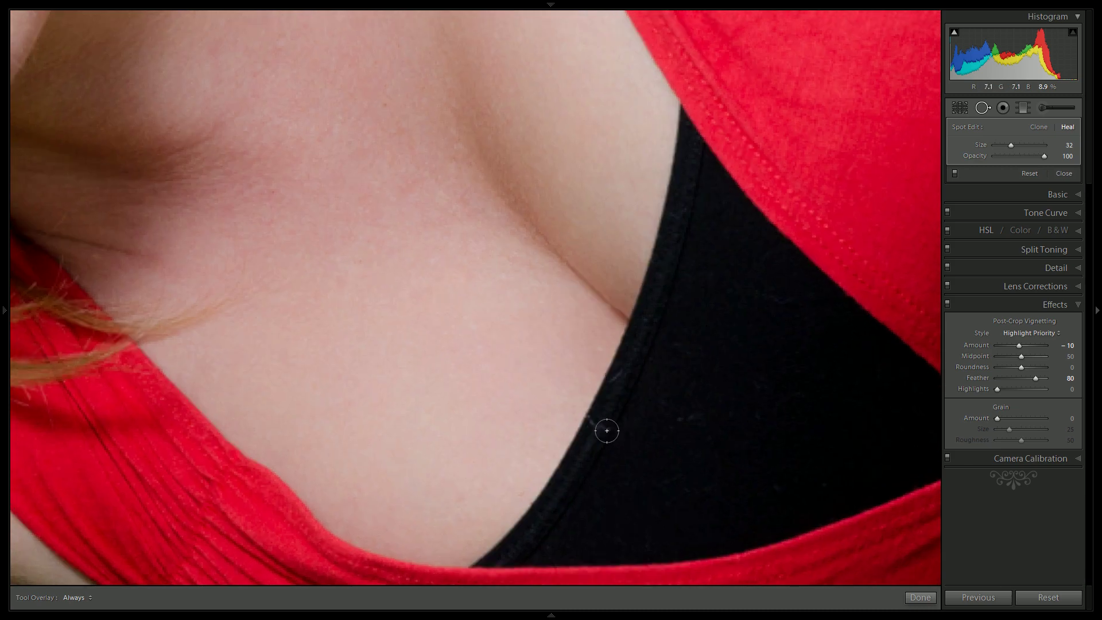
pyautogui.moveTo(598, 424); pyautogui.dragTo(589, 441)
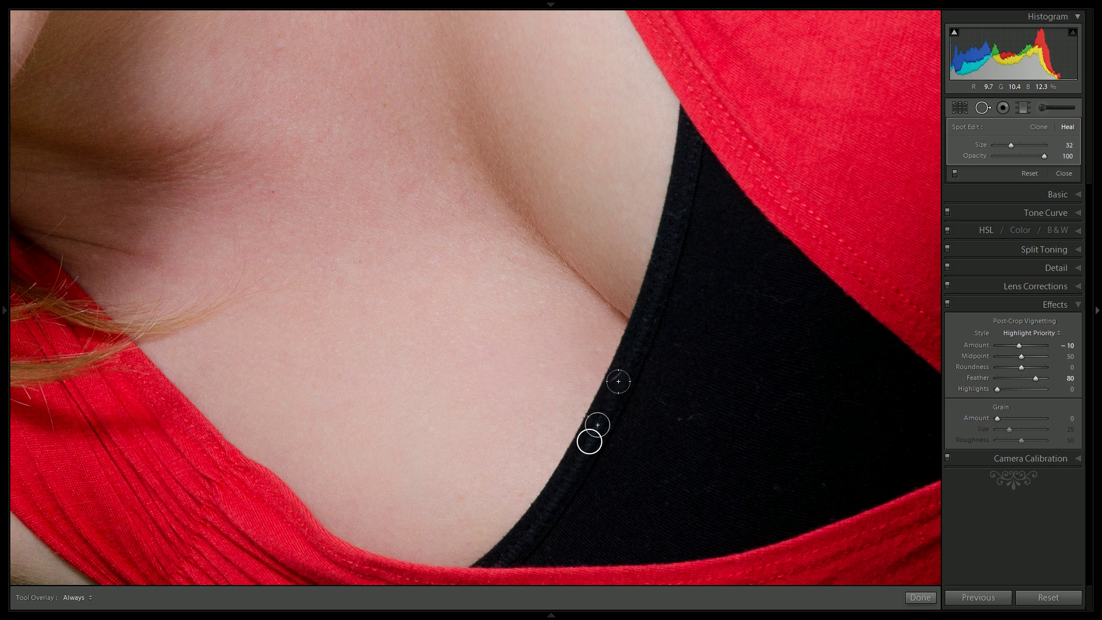
pyautogui.moveTo(619, 379); pyautogui.dragTo(633, 356)
# Heal the dark mark on the lower red dress at size 76, sampling from the clean fabric beside it
pyautogui.moveTo(703, 508)
pyautogui.mouseDown()
pyautogui.moveTo(662, 246)
pyautogui.moveTo(634, 174)
pyautogui.mouseUp()
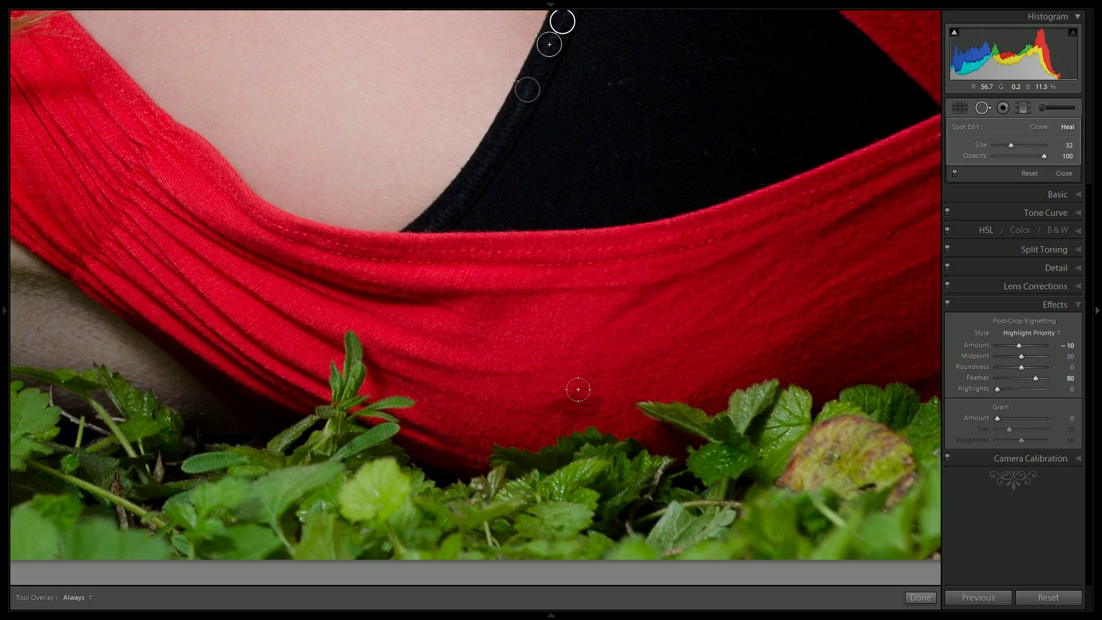
pyautogui.scroll(5, 578, 389)
pyautogui.moveTo(572, 390); pyautogui.dragTo(651, 347)
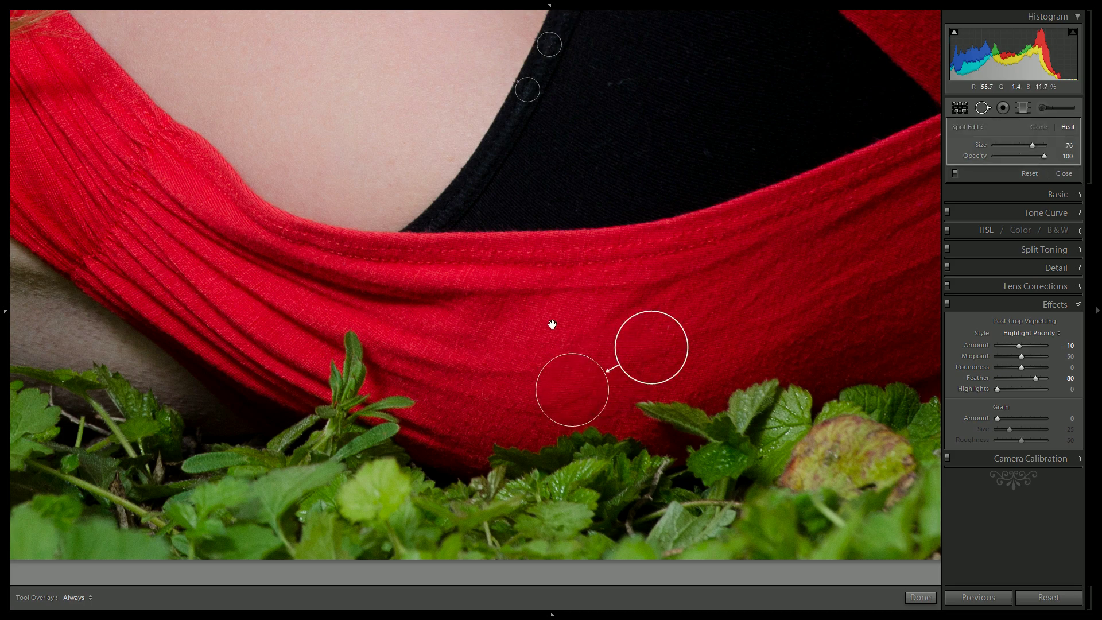
pyautogui.click(434, 289)
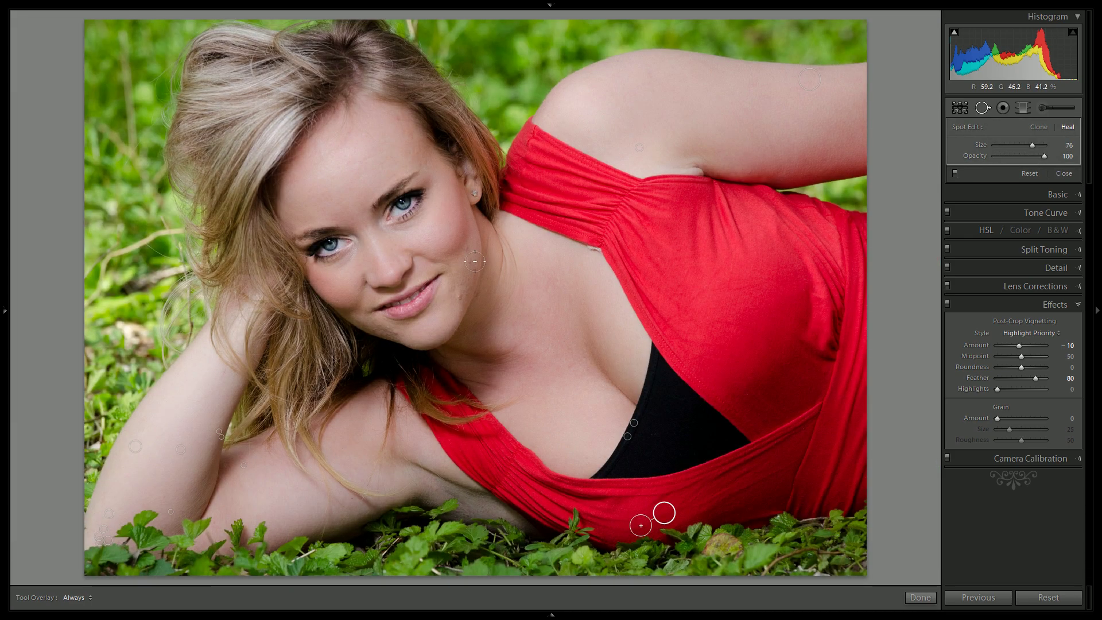
# Heal the bump beside the mouth at size 51 and the two blemishes along the outer cheek with smaller spots
pyautogui.click(455, 294)
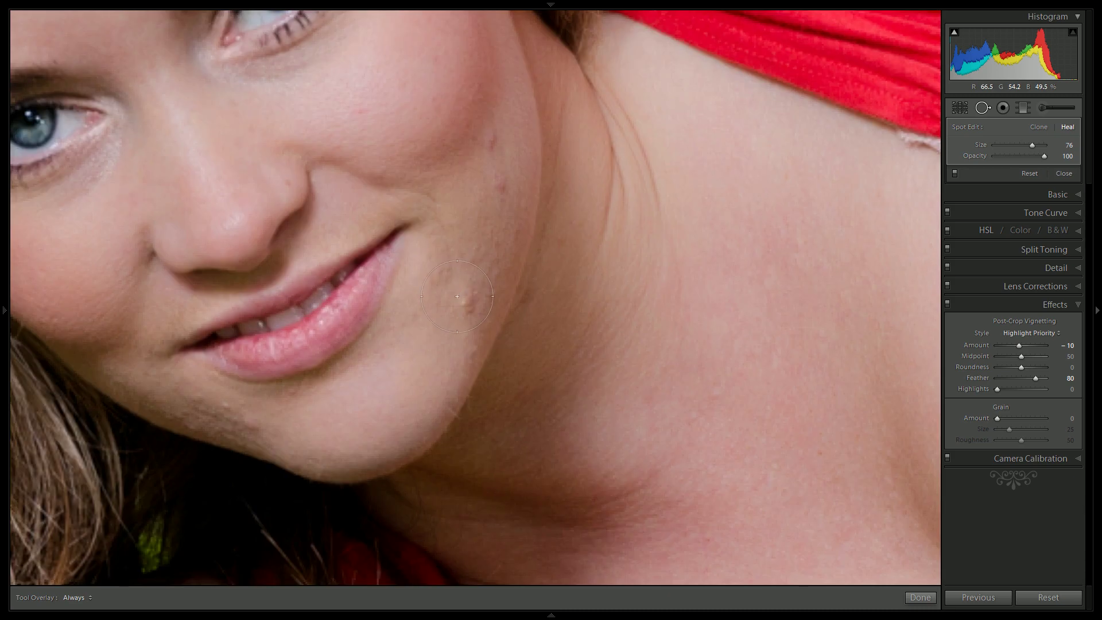
pyautogui.moveTo(468, 304); pyautogui.dragTo(454, 335)
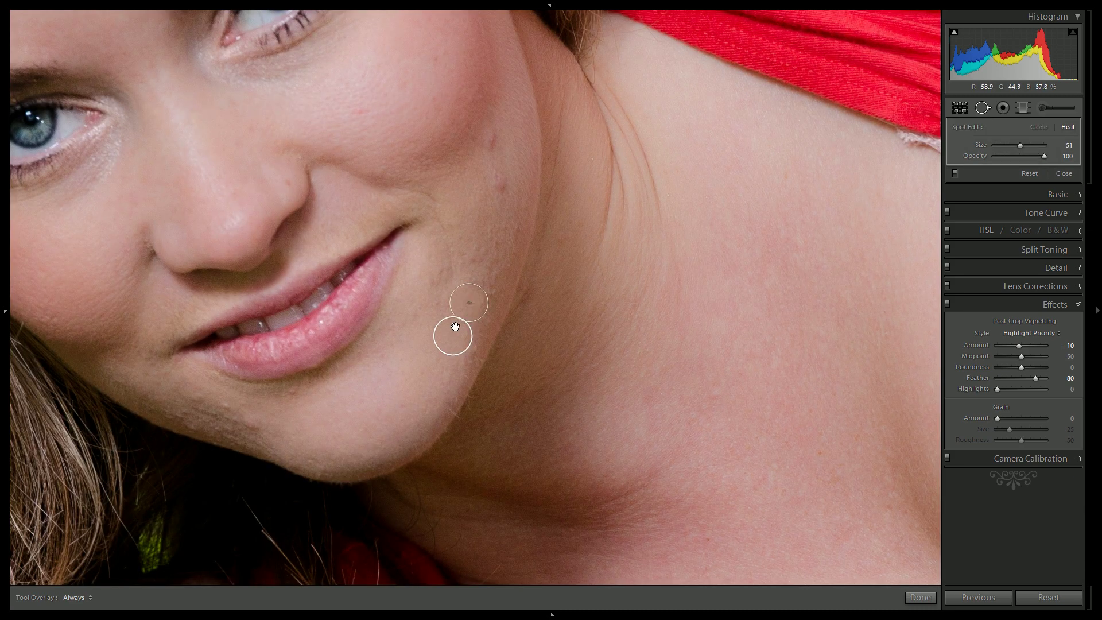
pyautogui.click(500, 190)
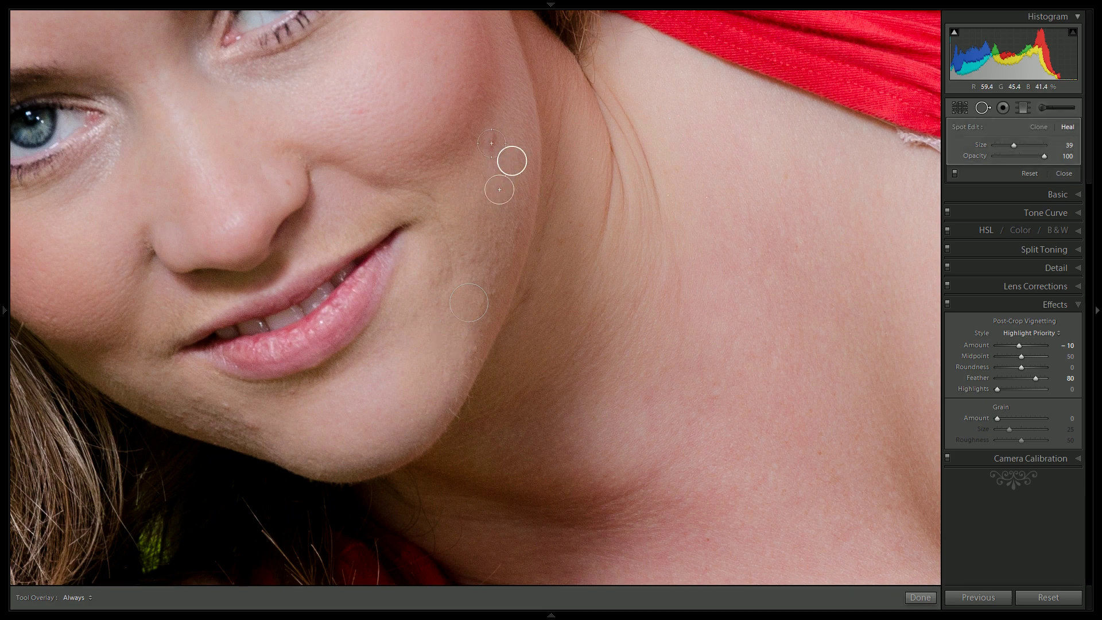
pyautogui.click(491, 143)
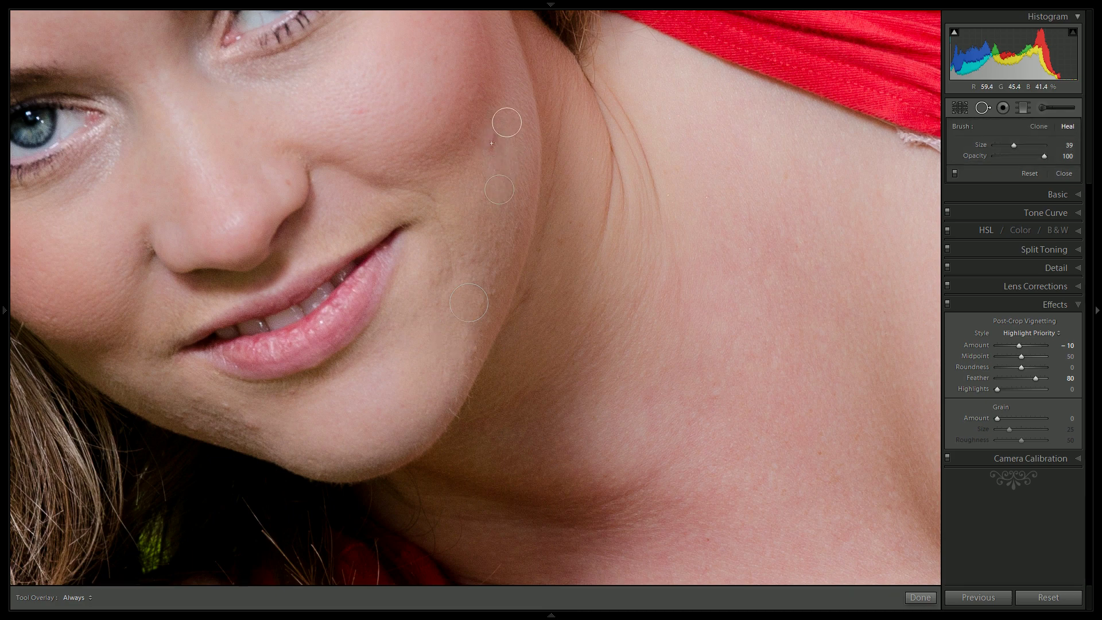
# Heal the small blemishes on the neck, the side of the nose and the cheek at size 29
pyautogui.click(530, 296)
pyautogui.click(556, 243)
pyautogui.moveTo(288, 184); pyautogui.dragTo(275, 167)
pyautogui.moveTo(357, 113); pyautogui.dragTo(394, 104)
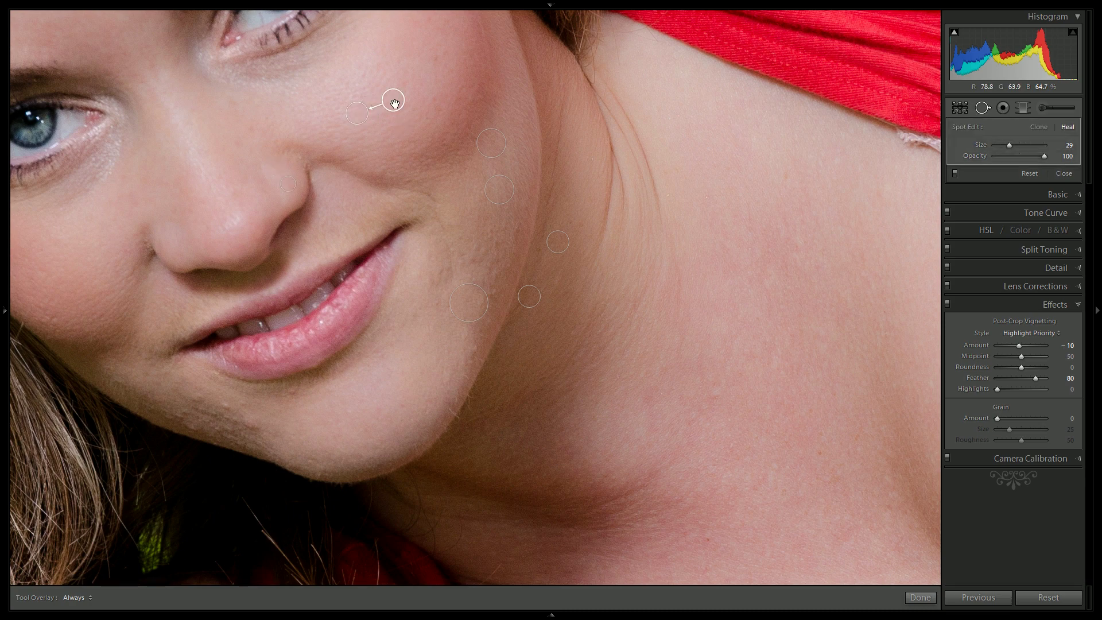
# Heal the blemishes along the chin and below the lower lip with small spots
pyautogui.click(226, 405)
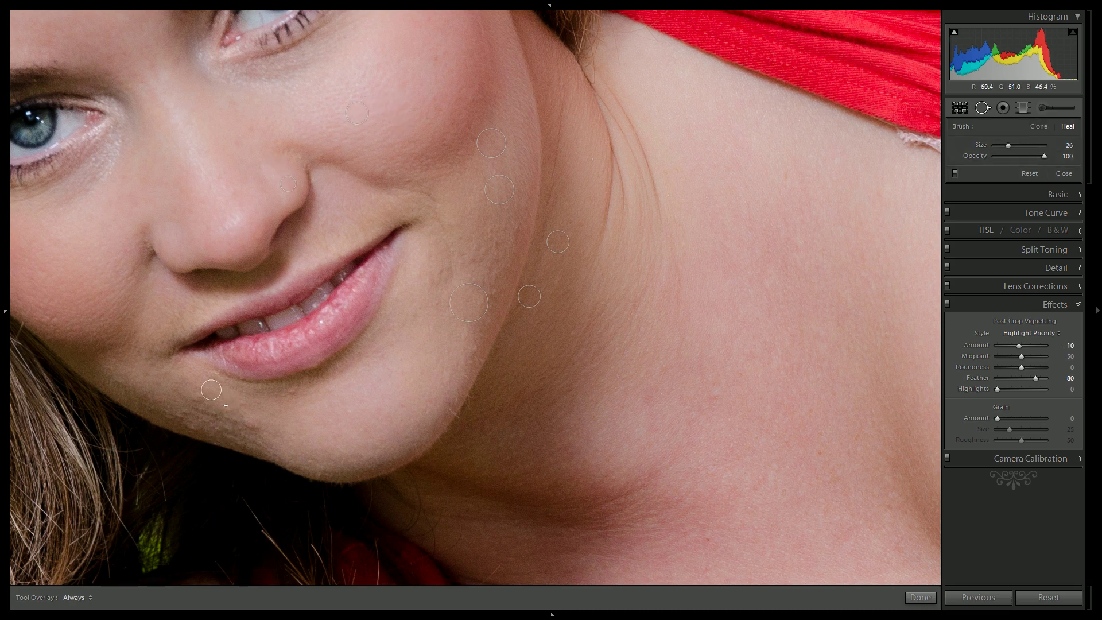
pyautogui.click(250, 423)
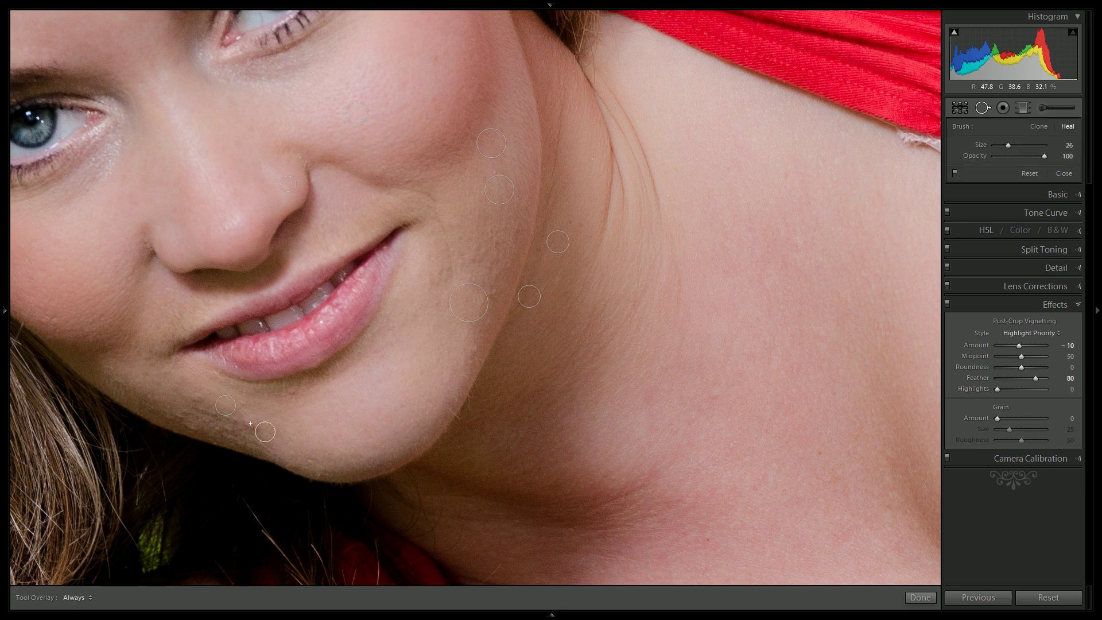
pyautogui.press('Escape')
pyautogui.click(308, 386)
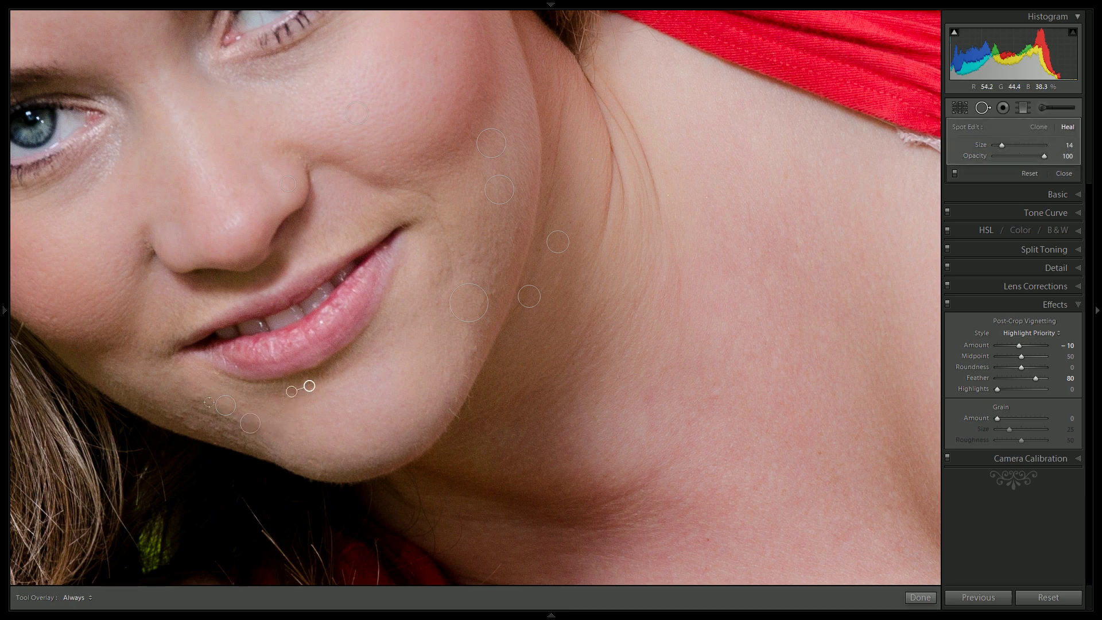
pyautogui.press('Escape')
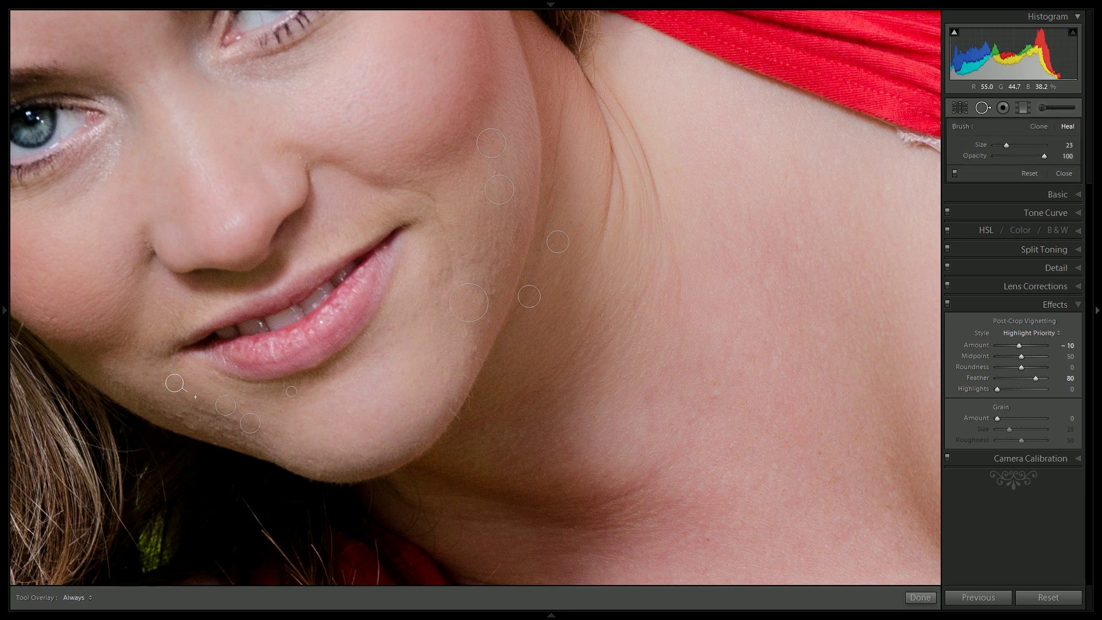
pyautogui.click(175, 382)
# Heal the spot on the forehead near the hairline at size 23 and finish the spot removal
pyautogui.moveTo(222, 134); pyautogui.dragTo(361, 463)
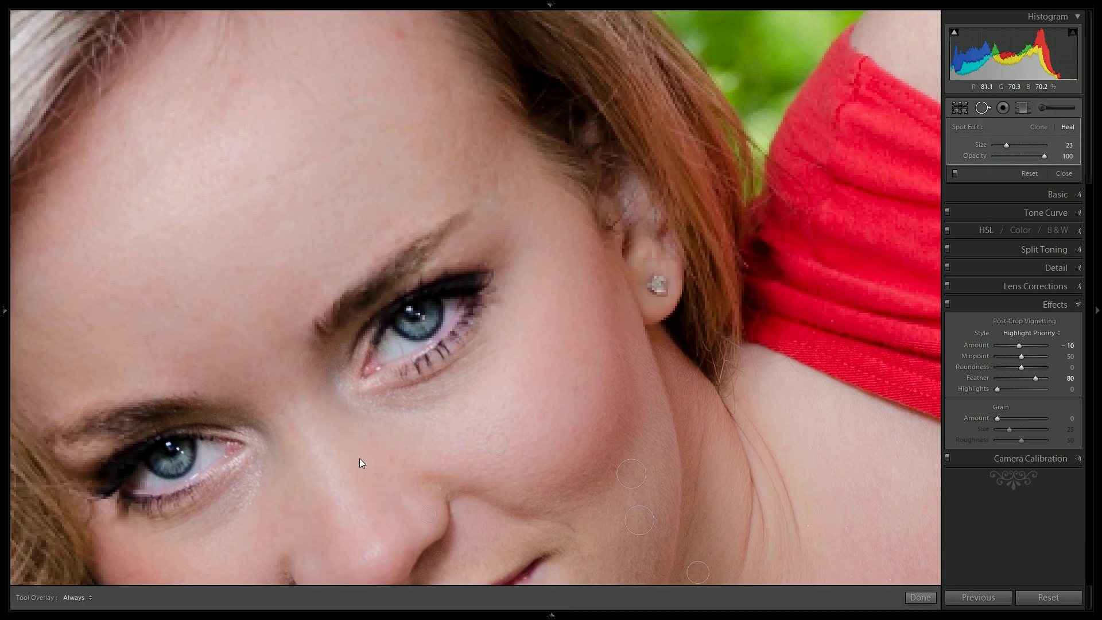
pyautogui.click(400, 31)
pyautogui.click(401, 31)
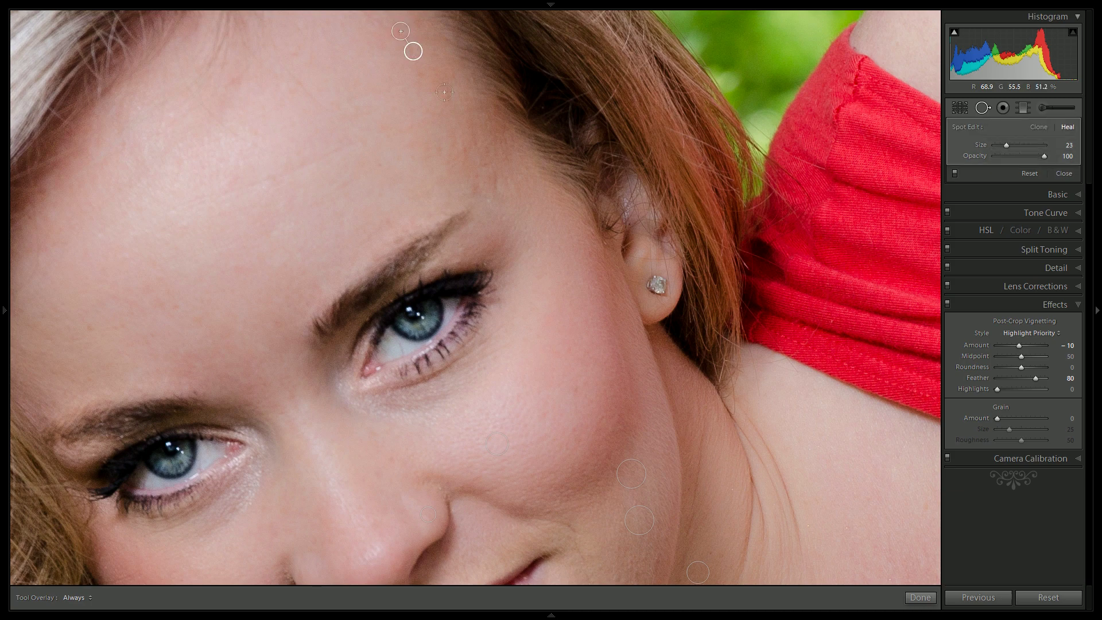
pyautogui.click(596, 310)
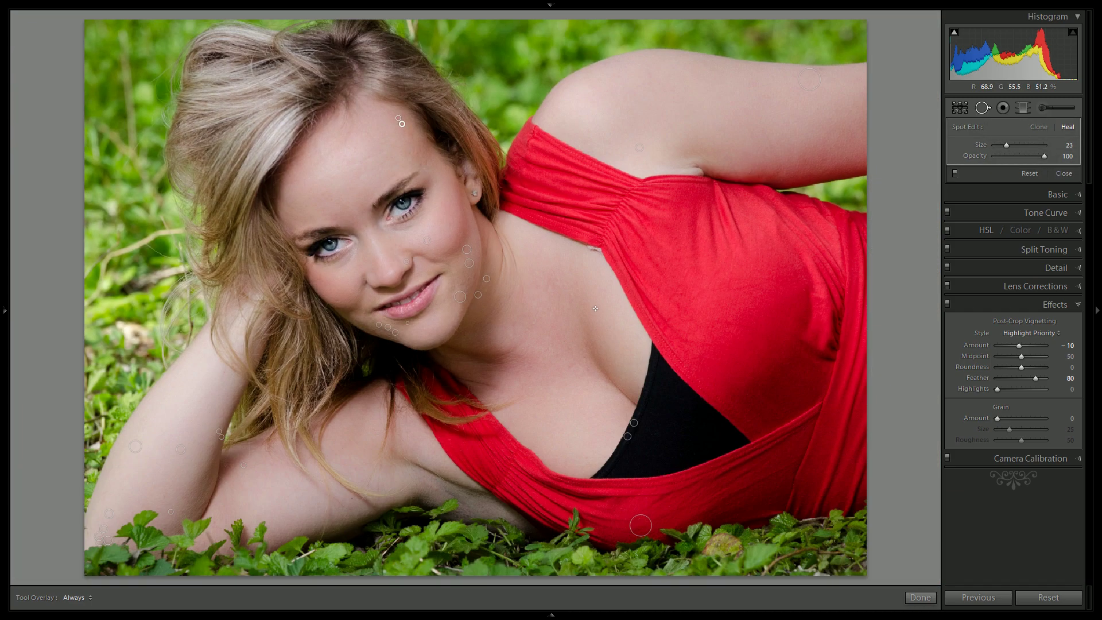
pyautogui.click(920, 598)
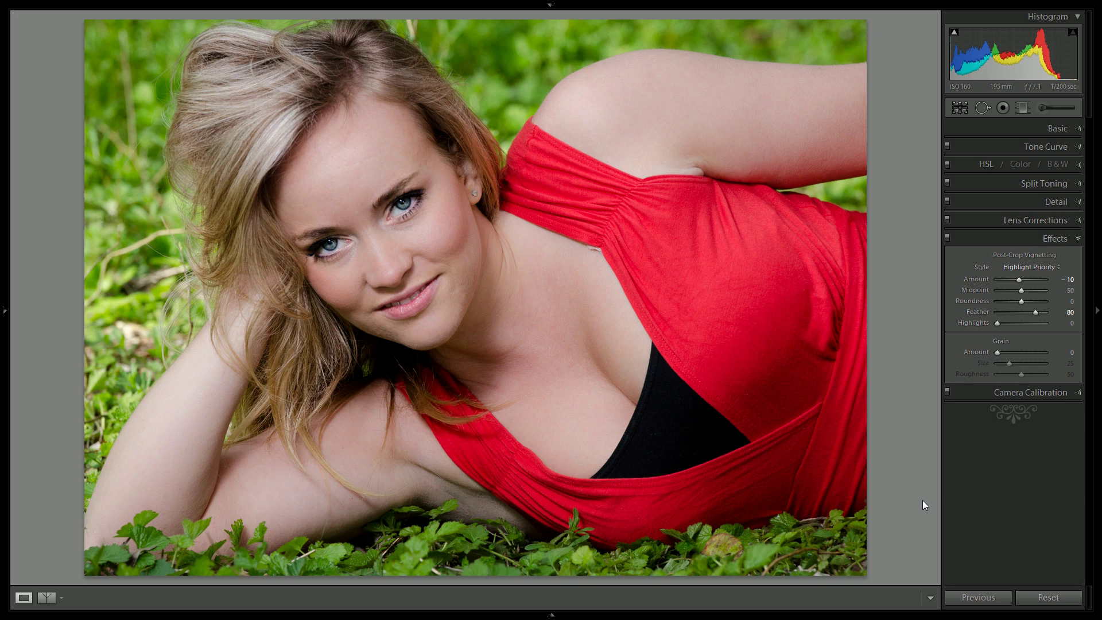
# Compare the retouched portrait with its before version
pyautogui.press('\\')
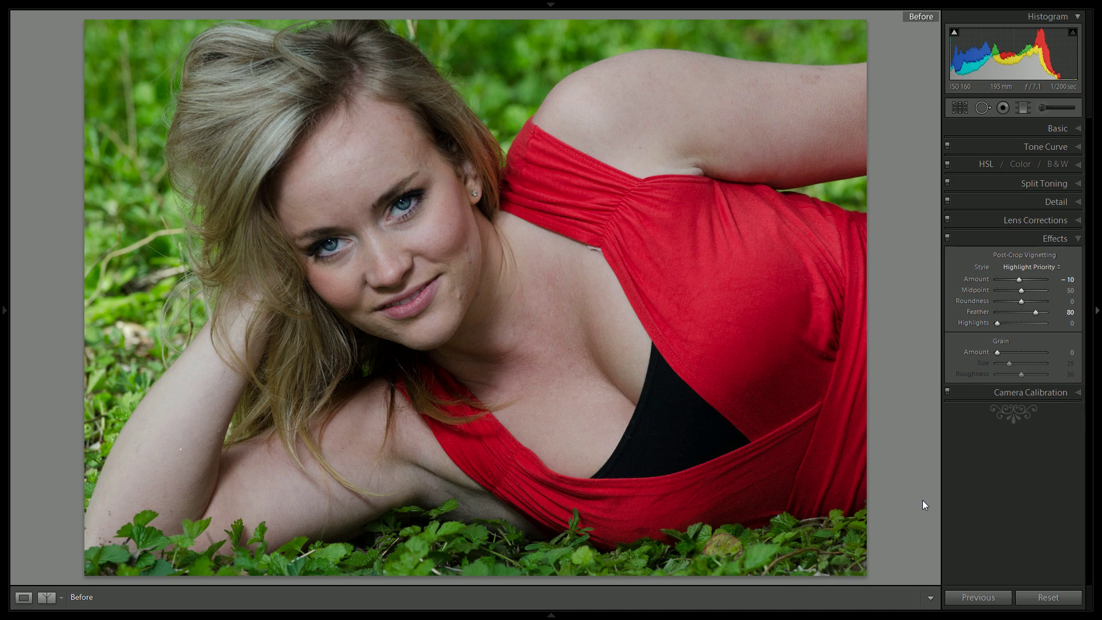
pyautogui.press('\\')
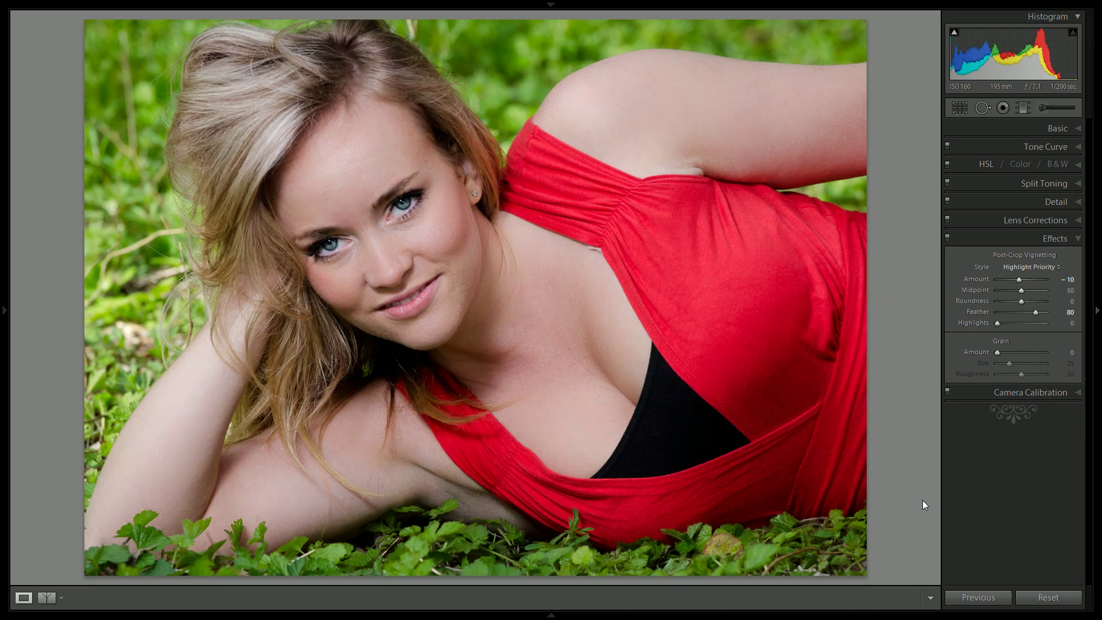